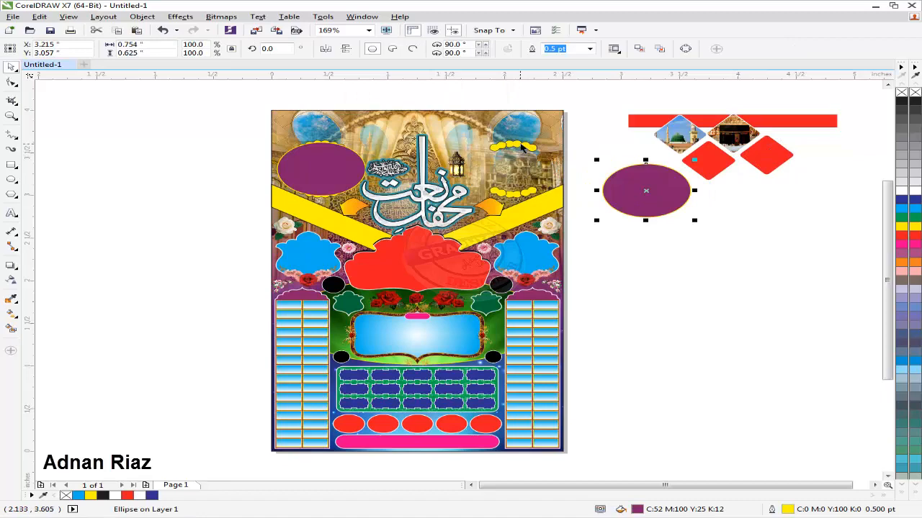
Step: Move the remaining purple oval and both sets of yellow scalloped trim off the page, stacking the trimmed ovals beside it
left_click_drag(523, 148, 657, 167)
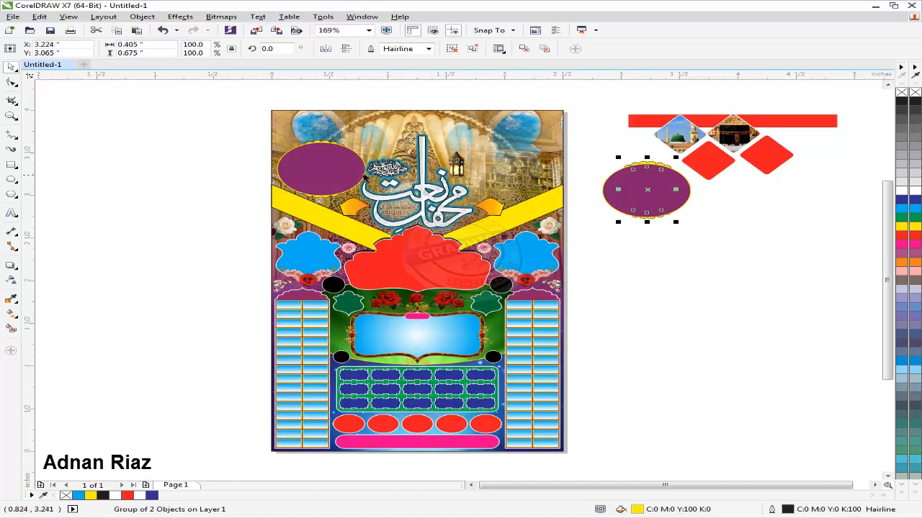
left_click_drag(339, 164, 667, 244)
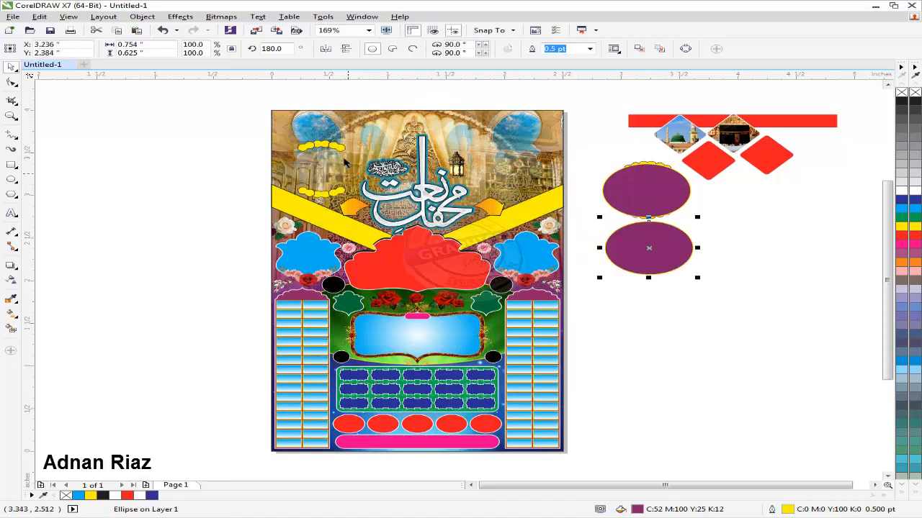
left_click_drag(351, 148, 680, 230)
Step: Move the two orange leaf shapes off the page beside the purple ovals and ungroup them
left_click_drag(499, 214, 596, 222)
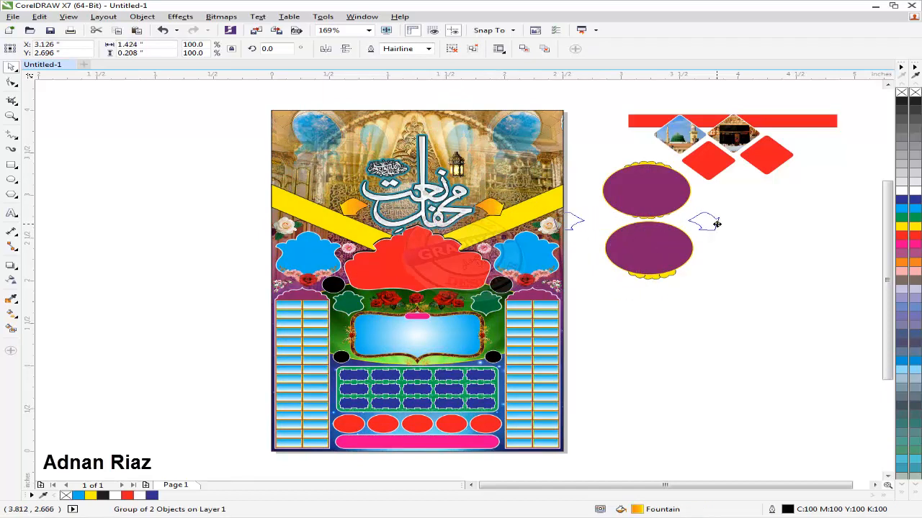
left_click_drag(716, 225, 735, 223)
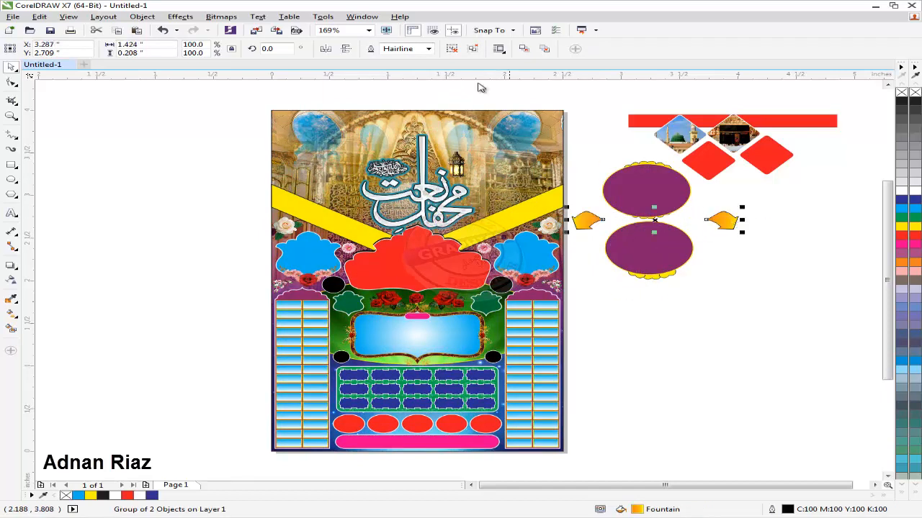
left_click(463, 49)
left_click(588, 221)
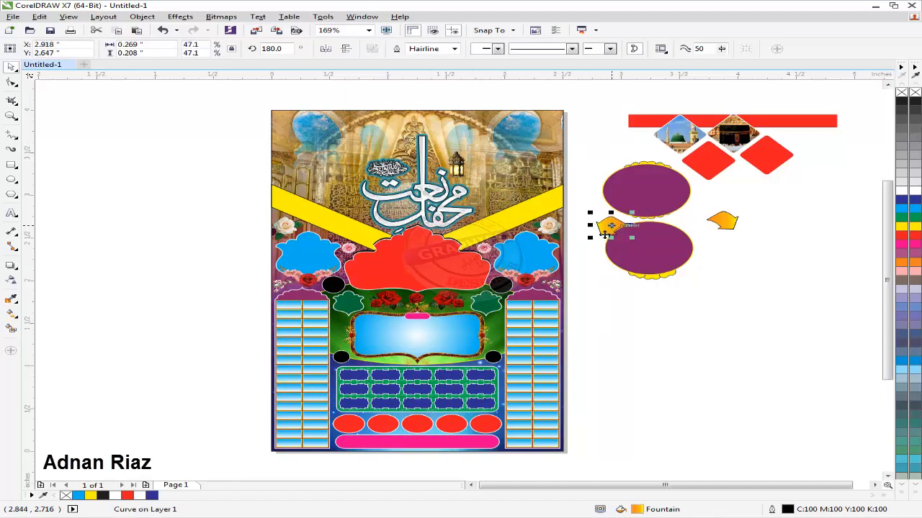
Step: Move the two yellow diagonal bands off the page into the empty area beside it, crossing each other
left_click_drag(505, 221, 166, 221)
left_click_drag(298, 222, 149, 220)
key("ctrl+z")
left_click_drag(323, 220, 149, 224)
left_click(135, 286)
Step: Move the white roses off the page, ungroup them, and place one above and one below the crossed yellow bands
left_click_drag(283, 228, 247, 255)
left_click(451, 48)
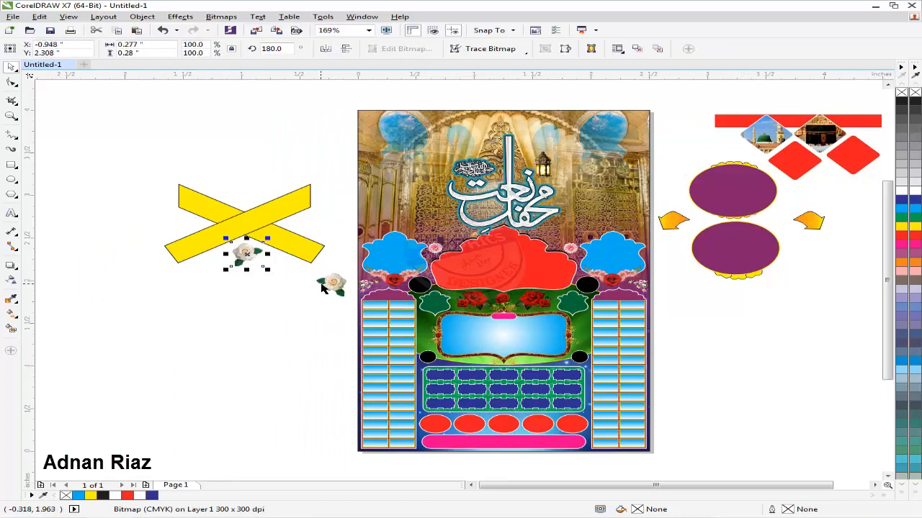
left_click_drag(319, 283, 247, 195)
left_click(252, 161)
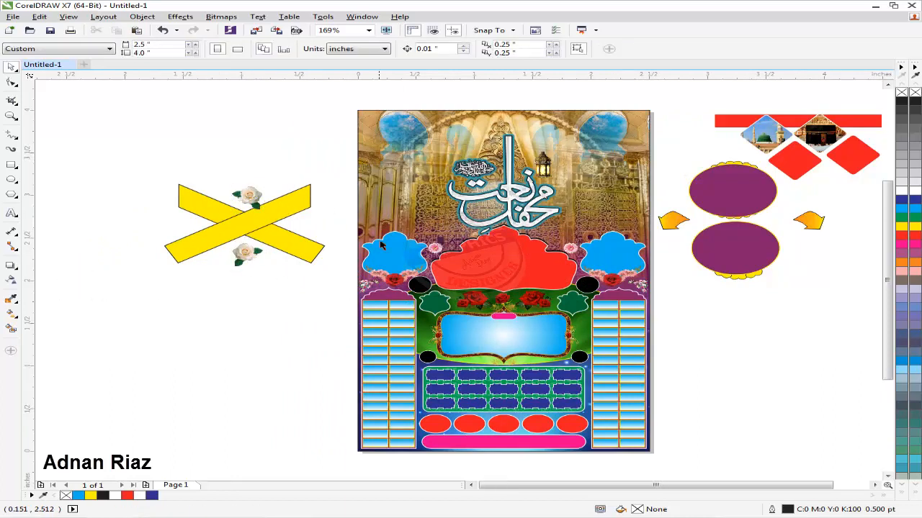
Step: Move the calligraphy title and the lantern off the page, beside the crossed yellow bands
left_click_drag(508, 202, 109, 203)
left_click(228, 153)
left_click_drag(534, 166, 155, 166)
Step: Move the page's left blue ornamental shape and its rose garland off the page, below the calligraphy title
left_click_drag(387, 239, 112, 255)
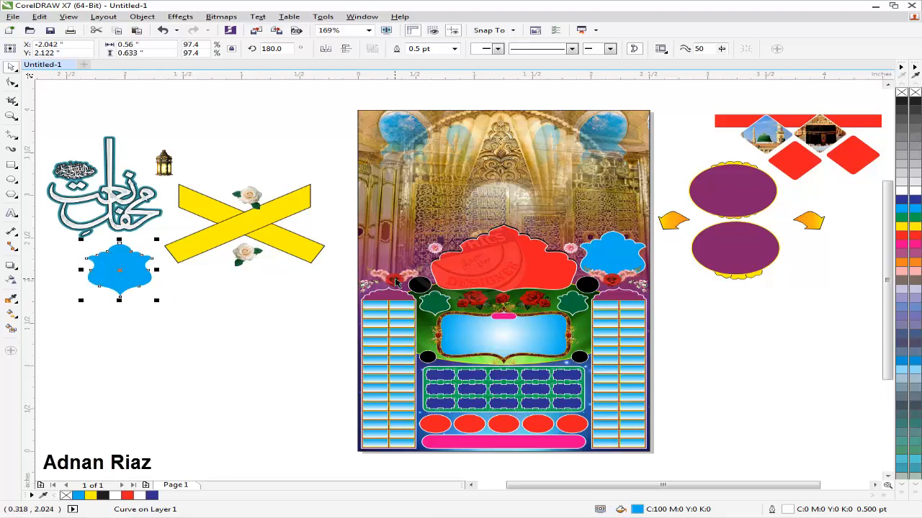
left_click_drag(395, 282, 126, 297)
left_click(215, 313)
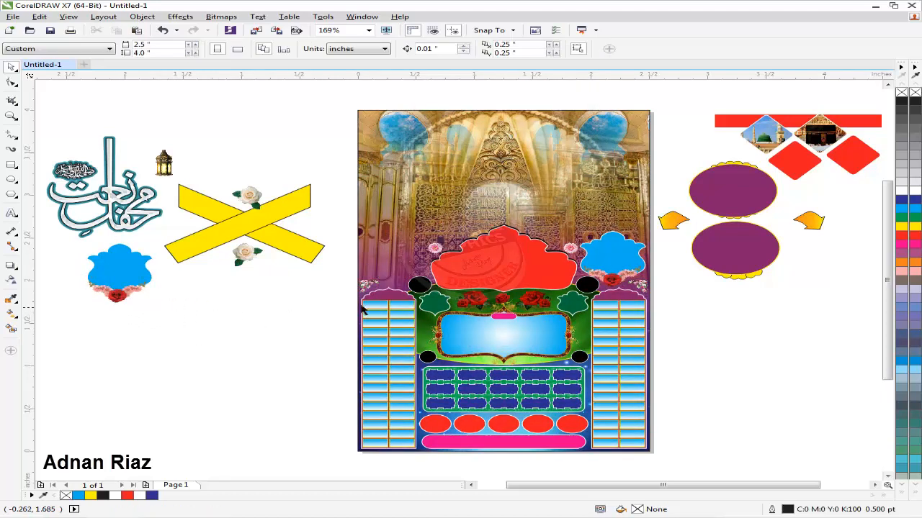
Step: Move the small corner flower sprays off the page, ungroup them, and set them close together below the blue shape
left_click_drag(366, 287, 54, 314)
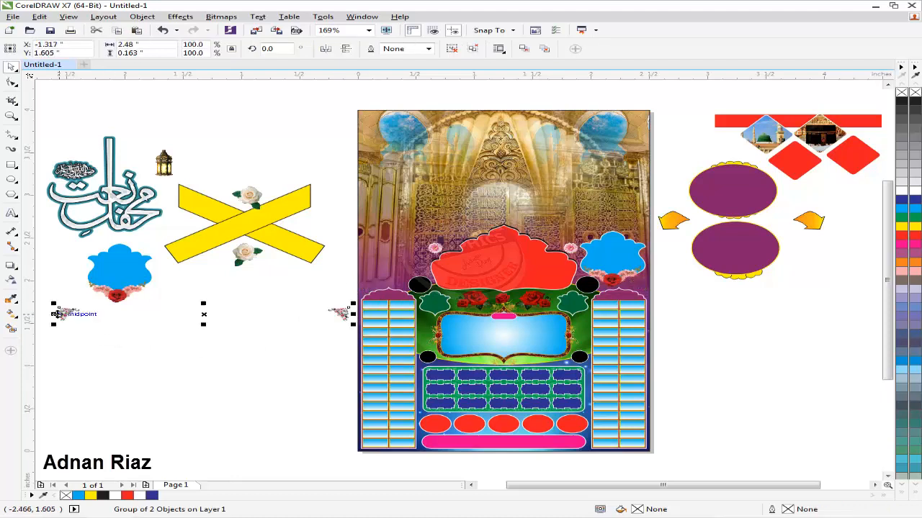
left_click(452, 49)
left_click(228, 338)
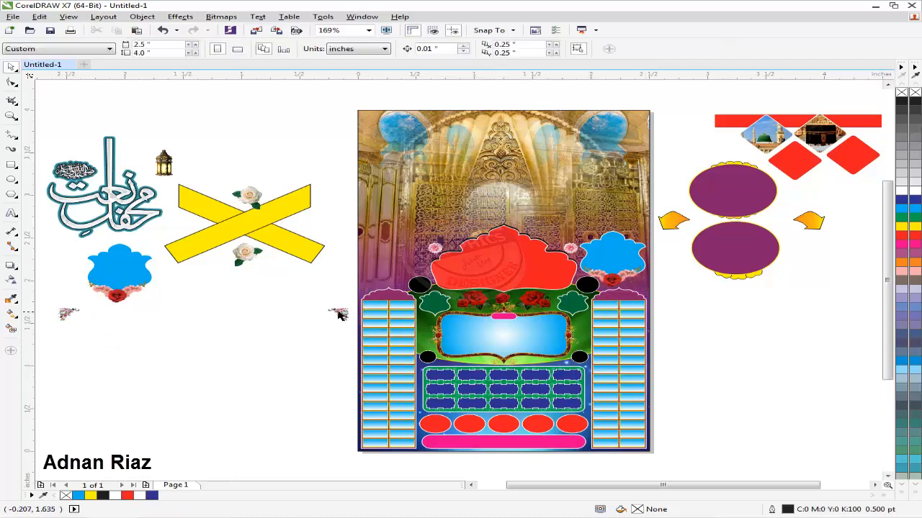
left_click_drag(342, 315, 124, 316)
left_click_drag(65, 318, 92, 312)
left_click_drag(92, 312, 97, 318)
left_click(177, 311)
Step: Move the upper black circles and the green badges off the page, and ungroup the badges to place them side by side
left_click_drag(597, 286, 289, 286)
left_click_drag(421, 322, 157, 330)
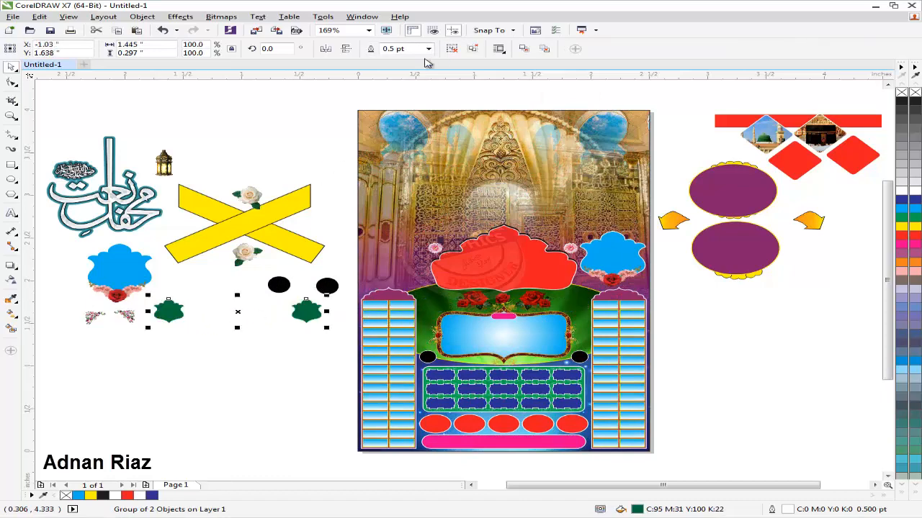
left_click(292, 332)
left_click(226, 320)
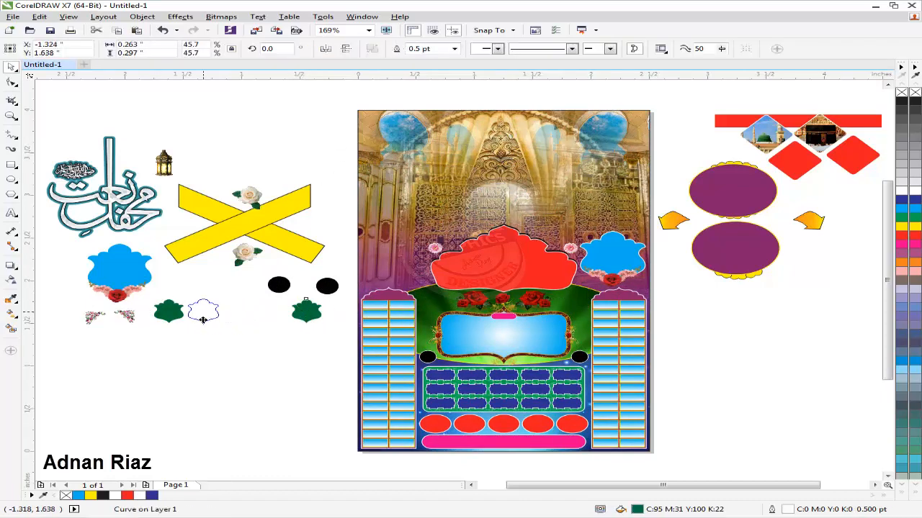
left_click_drag(203, 320, 203, 320)
left_click(308, 324)
Step: Move the remaining blue ornamental shape and its rose garland off the page, next to the matching blue shape
left_click(618, 279)
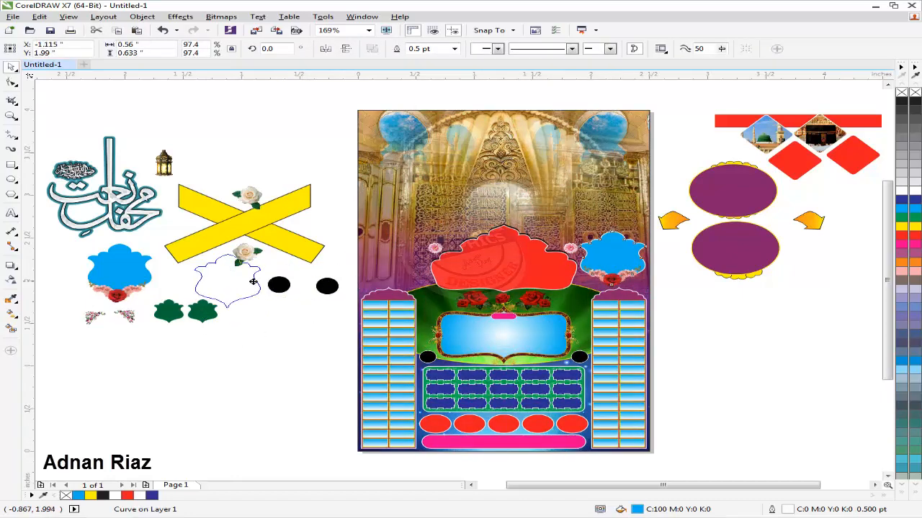
left_click(134, 305)
left_click_drag(134, 306, 36, 281)
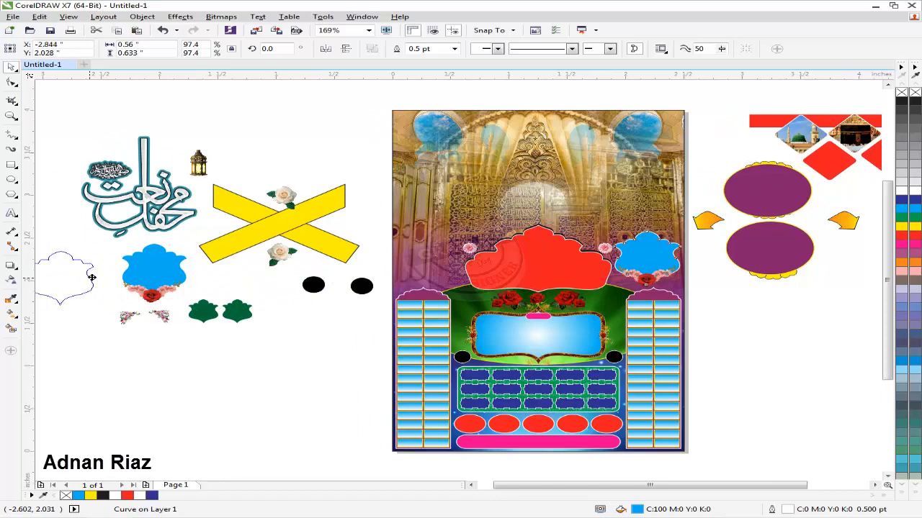
left_click_drag(91, 277, 107, 271)
left_click_drag(654, 279, 86, 295)
left_click(241, 378)
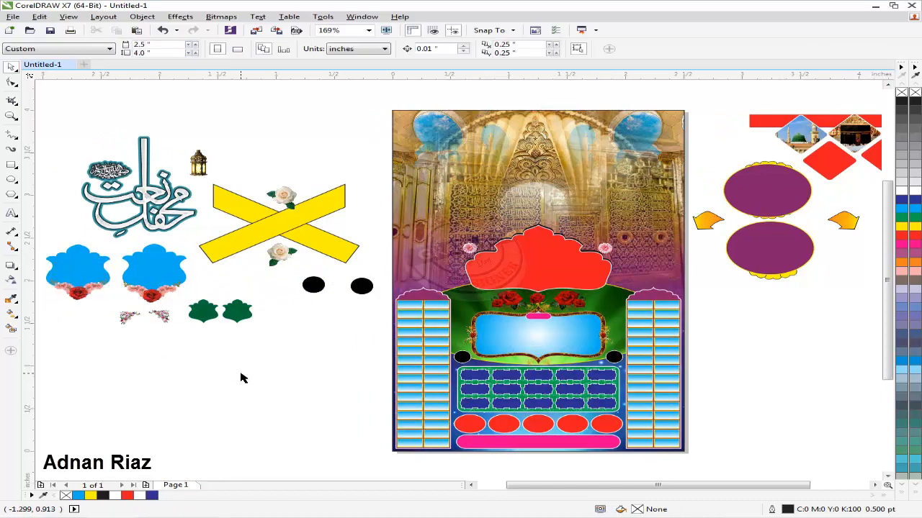
Step: Move the large red crown shape and its black backing off the page and ungroup them to lay them apart
left_click_drag(534, 259, 134, 351)
left_click(452, 47)
left_click(324, 363)
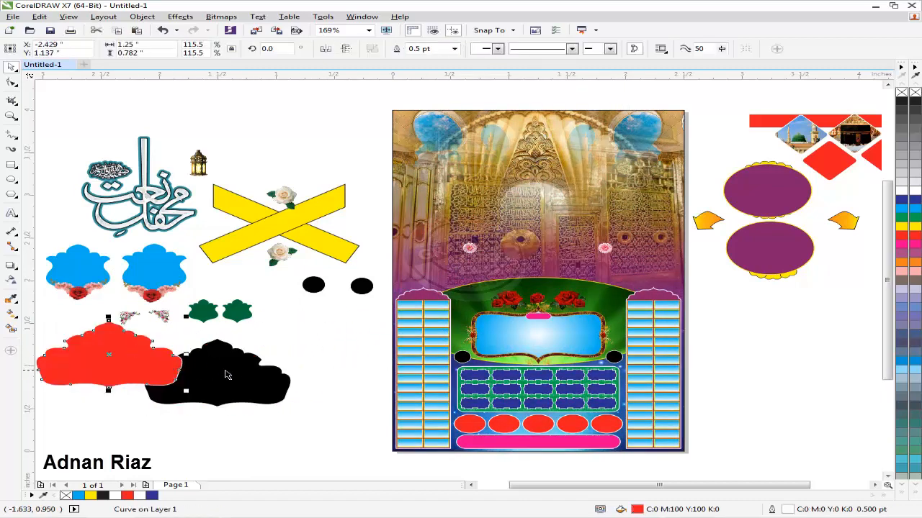
Step: Align the bottom edges of the red crown shape and its black backing
left_click(223, 378, "shift")
key("b")
left_click(321, 358)
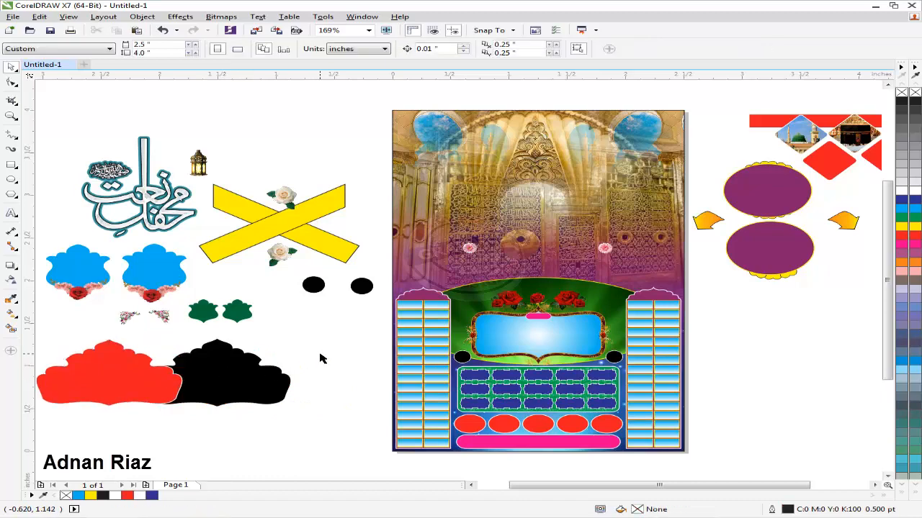
Step: Move the two small pink roses off the page and place them side by side
left_click_drag(603, 251, 332, 339)
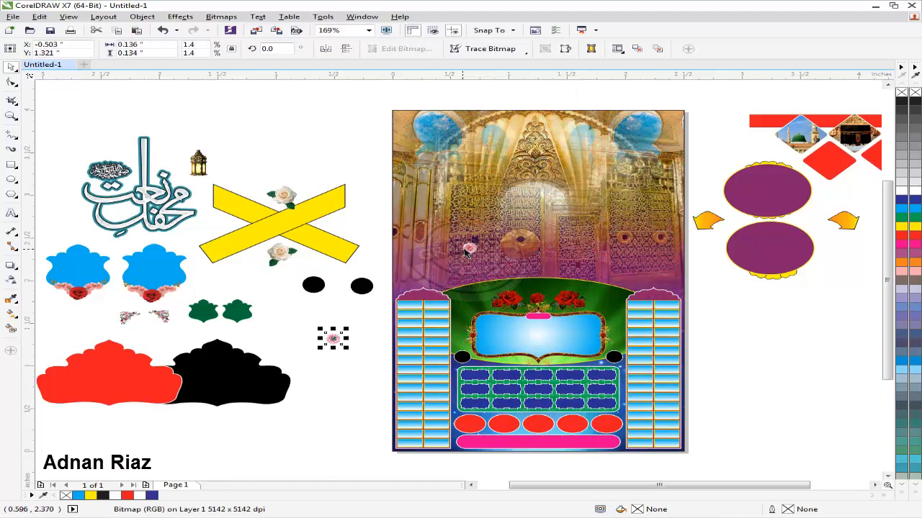
left_click_drag(316, 339, 315, 338)
left_click(339, 329)
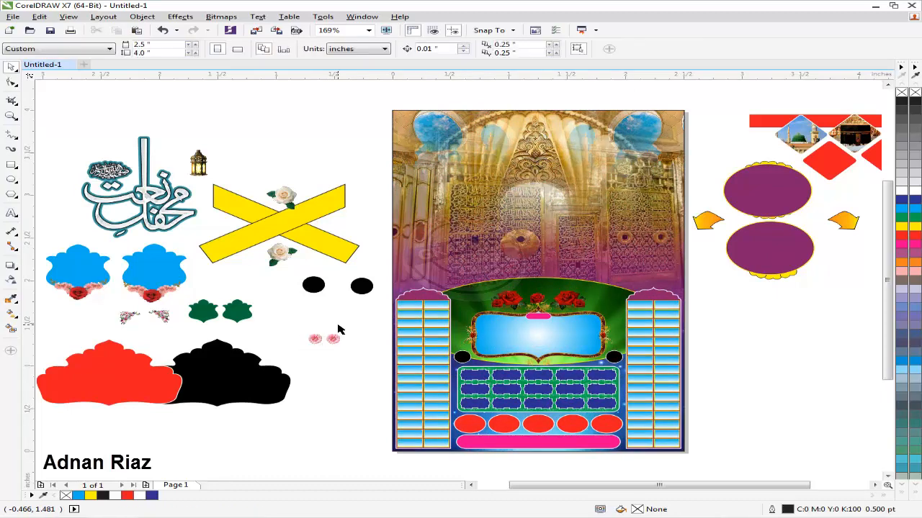
Step: Move the pair of red rose clusters and the single red rose off the page, above the small pink roses
left_click_drag(497, 306, 286, 314)
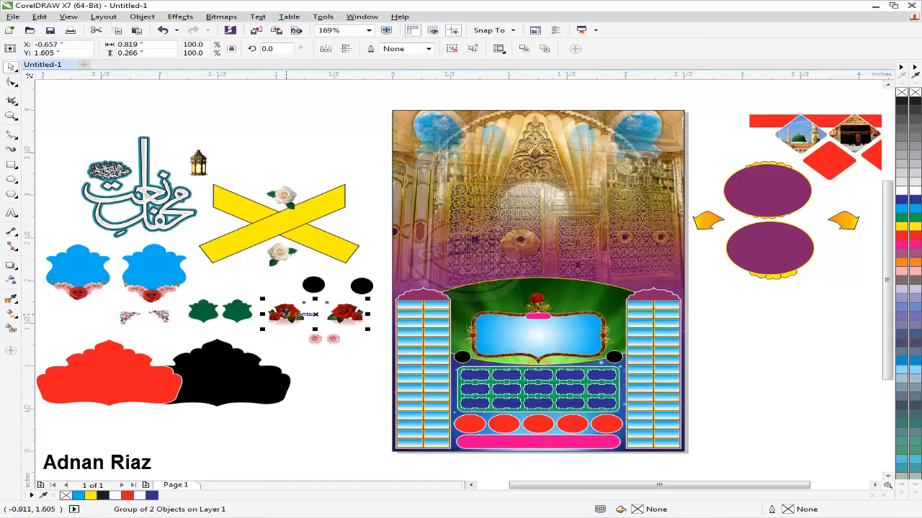
left_click(321, 276)
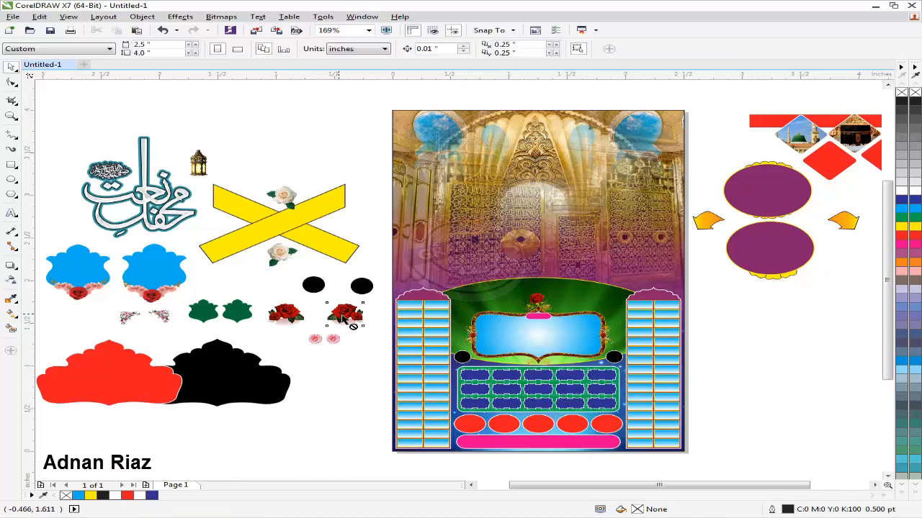
left_click(538, 309)
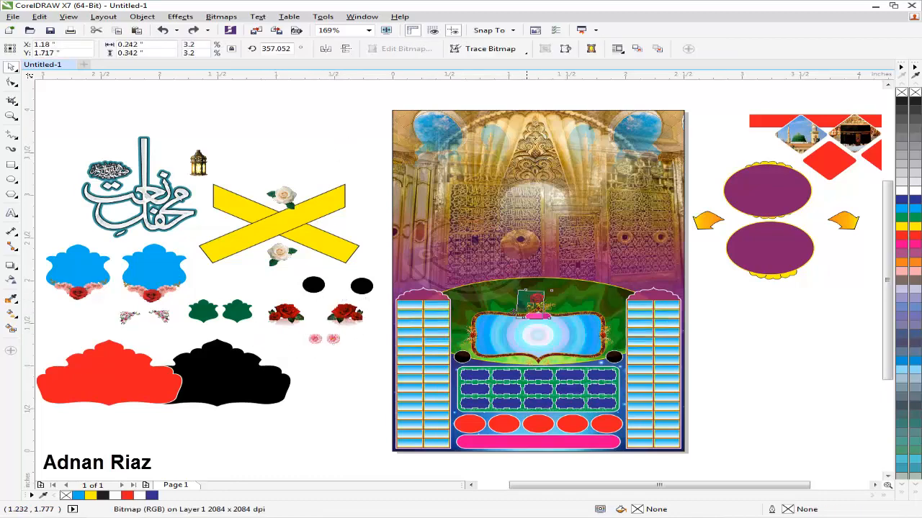
left_click_drag(539, 310, 321, 324)
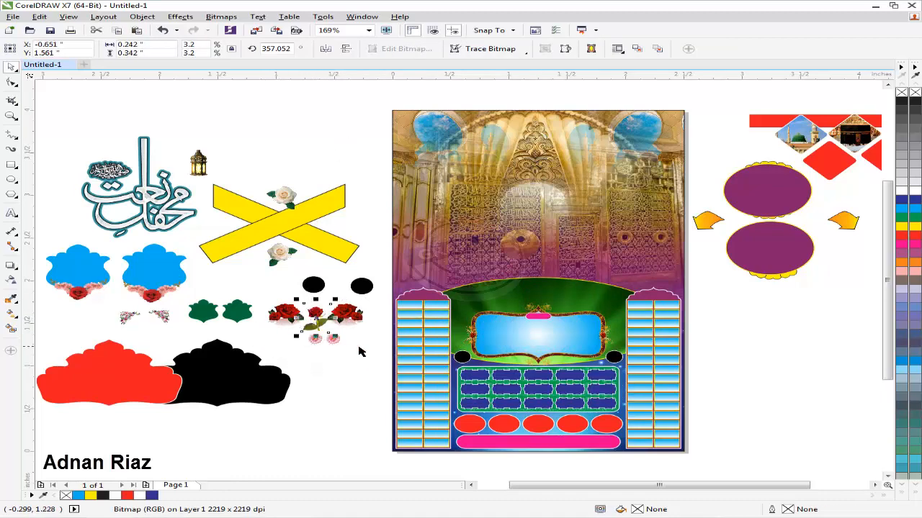
left_click(364, 361)
Step: Move the small pink bar and the ornate blue frame off the page, placing the frame above the crossed yellow bands
left_click_drag(540, 316, 359, 272)
left_click_drag(535, 339, 319, 146)
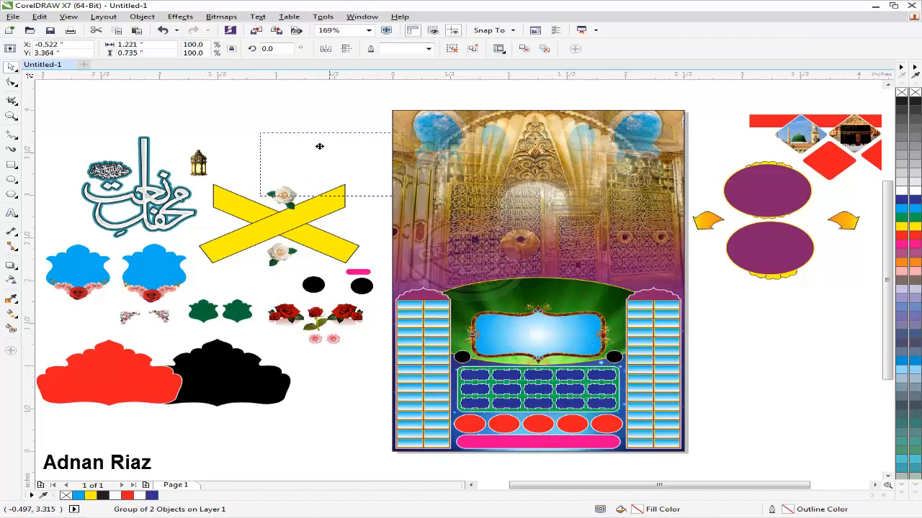
left_click_drag(304, 92, 300, 135)
left_click(436, 119)
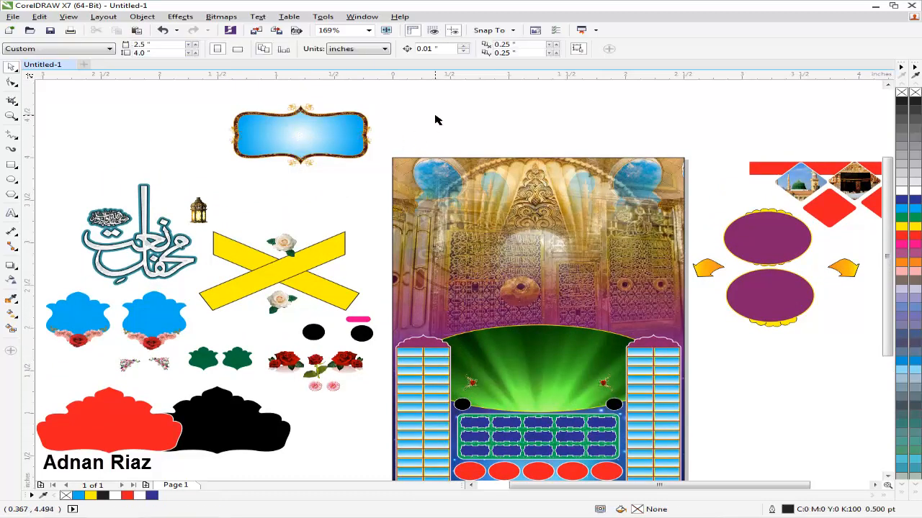
Step: Ungroup the ornate frame and move its blue gradient panel below the patterned brown backing
scroll(137, 92, "up", 2)
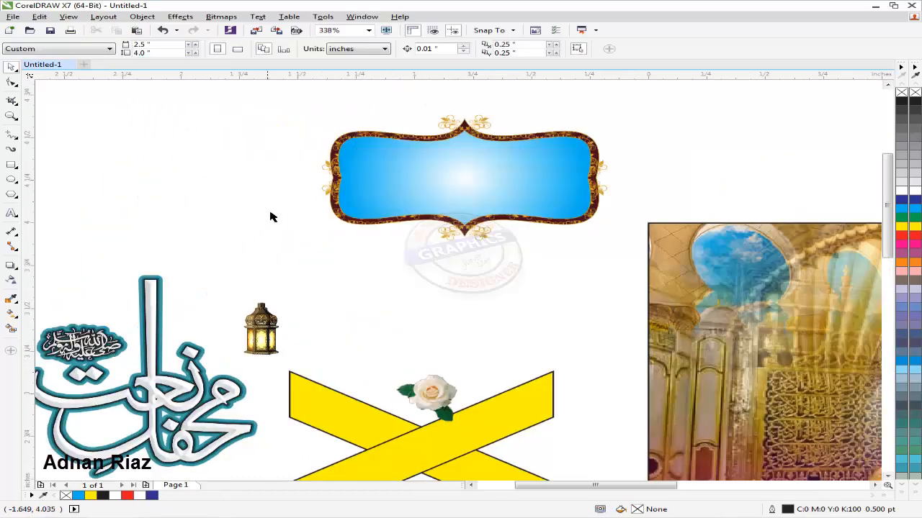
left_click(398, 188)
left_click(478, 51)
left_click_drag(497, 180, 493, 292)
left_click(484, 189)
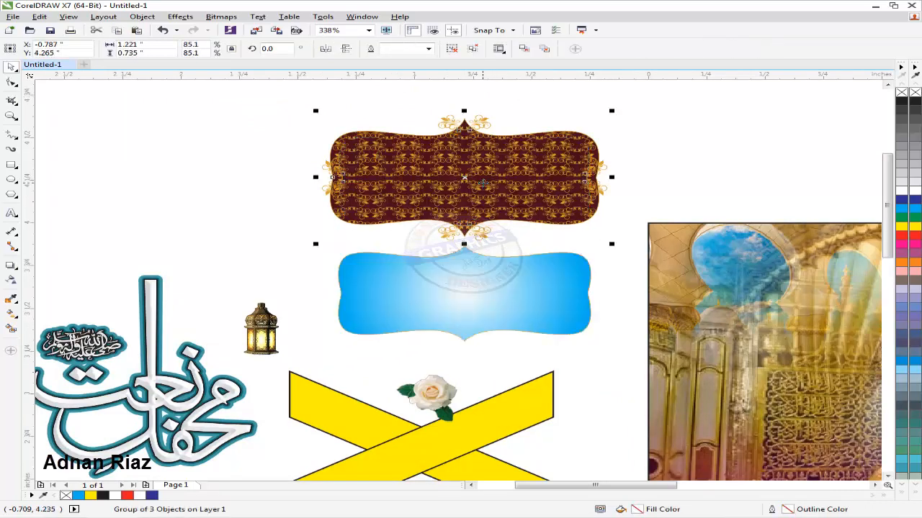
Step: Ungroup the patterned brown frame and move its gold corner and side ornaments away from it
left_click(452, 50)
left_click(516, 99)
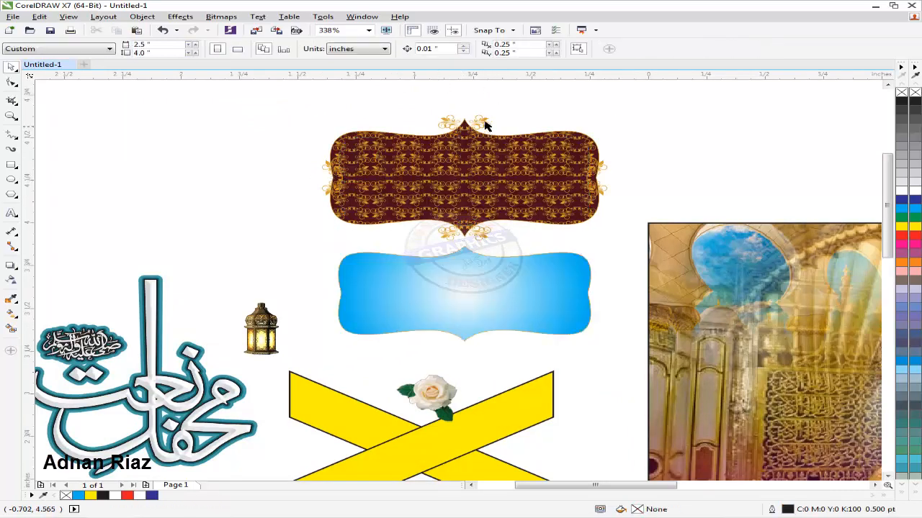
left_click_drag(486, 123, 694, 126)
left_click_drag(603, 166, 352, 100)
Step: Open the brown frame's PowerClip contents for editing, leaving the gold pattern in place
left_click(392, 164)
left_click(393, 165, "ctrl")
left_click(428, 252)
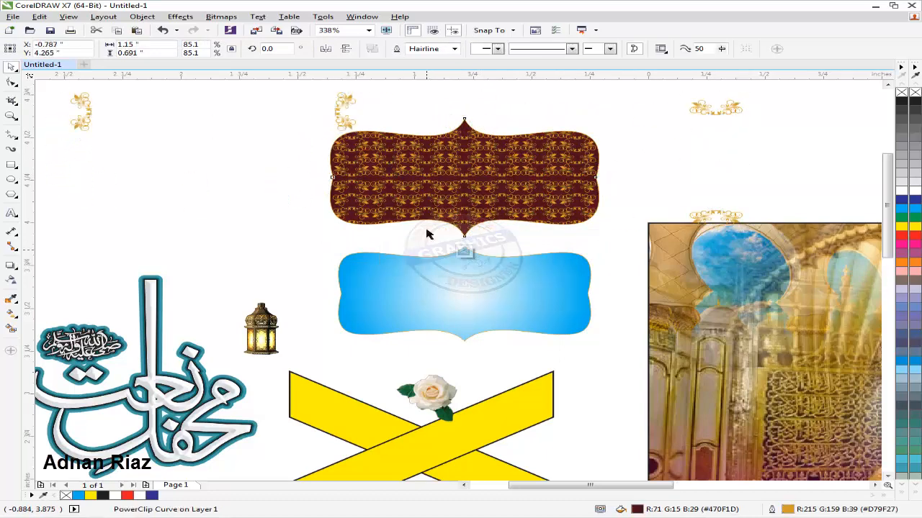
left_click_drag(476, 204, 467, 247)
key("ctrl+z")
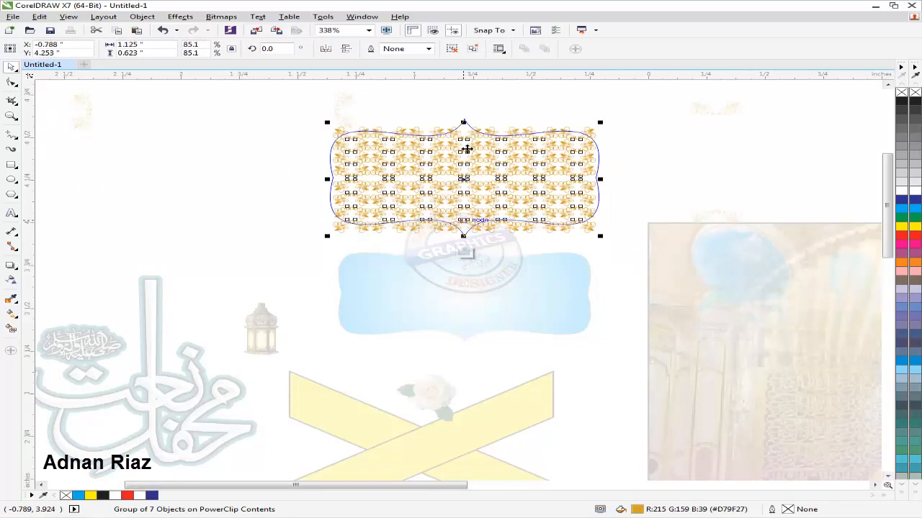
Step: Ungroup the gold pattern inside the PowerClip and pull its columns and ornament pieces apart
left_click(452, 48)
left_click(507, 95)
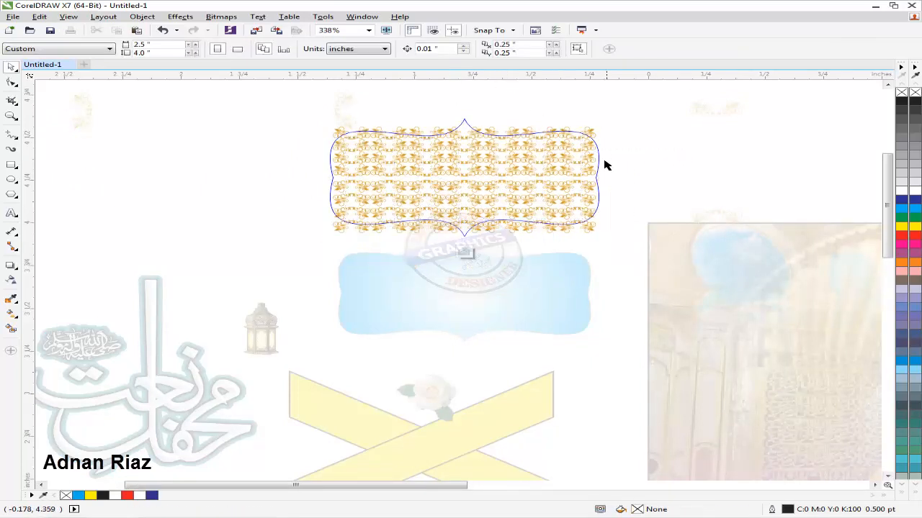
left_click_drag(591, 148, 703, 145)
left_click_drag(548, 149, 595, 148)
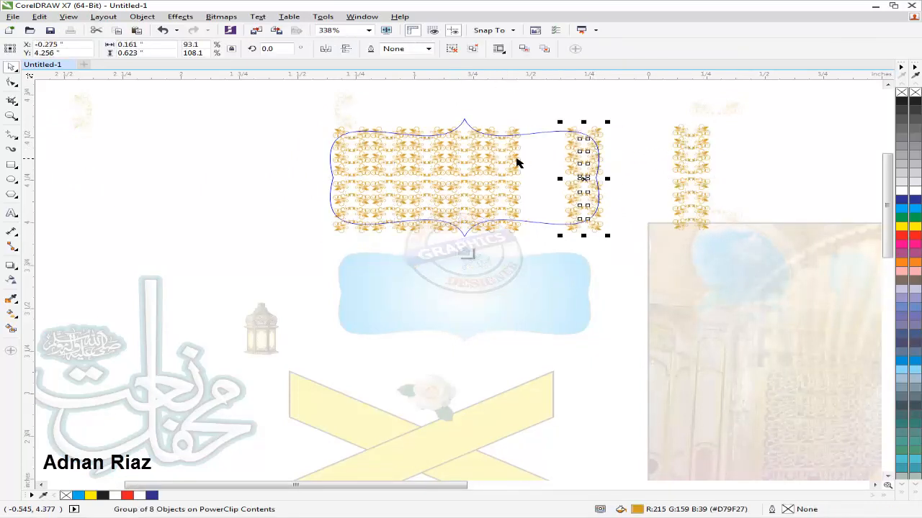
left_click_drag(513, 156, 553, 154)
left_click_drag(475, 168, 499, 112)
left_click(499, 115)
left_click_drag(496, 148, 466, 152)
Step: Undo the separation and ungrouping of the gold pattern inside the PowerClip
key("ctrl+z")
key("ctrl+z")
key("ctrl+z")
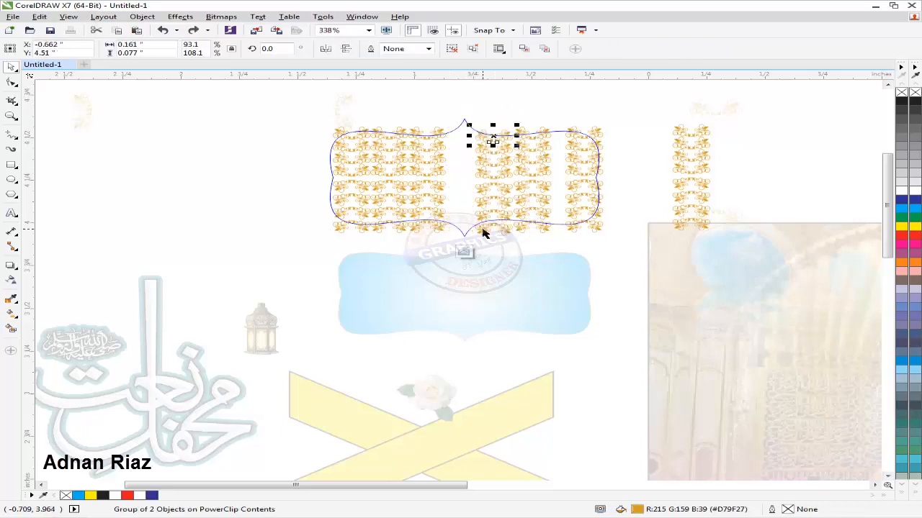
key("ctrl+z")
key("ctrl+z")
key("ctrl+z")
key("ctrl+z")
key("ctrl+z")
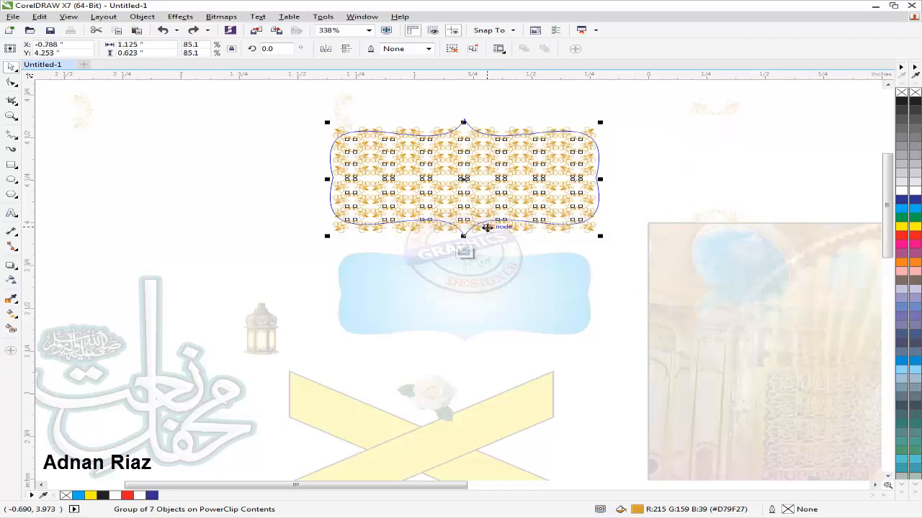
Step: Undo the brown frame's PowerClip editing, its ornament moves and its separation from the blue panel
key("ctrl+z")
key("ctrl+z")
key("ctrl+z")
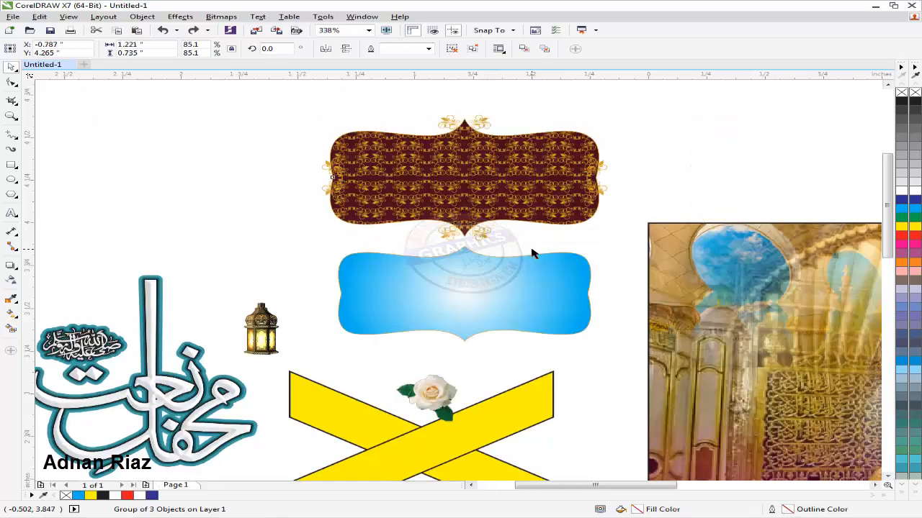
left_click(508, 275)
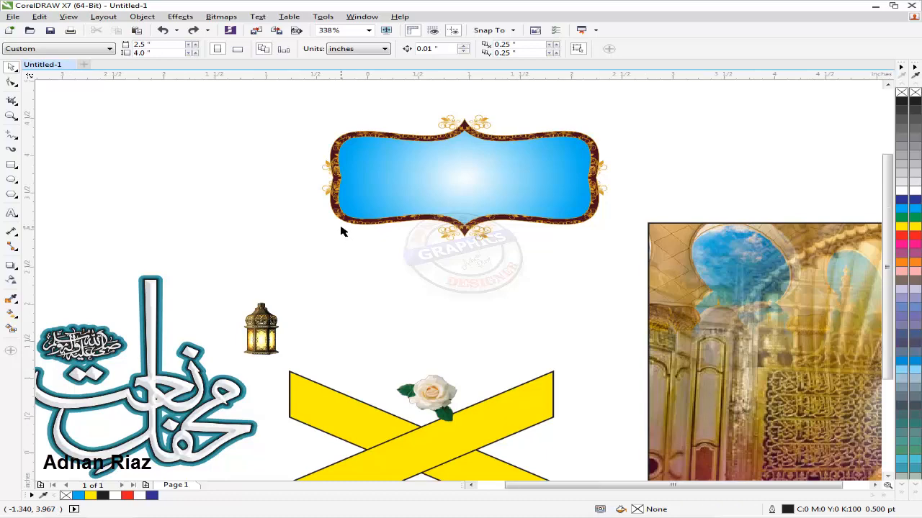
Step: Move the green light-ray ellipse off the poster to just above the page
key("F4")
left_click_drag(504, 337, 490, 106)
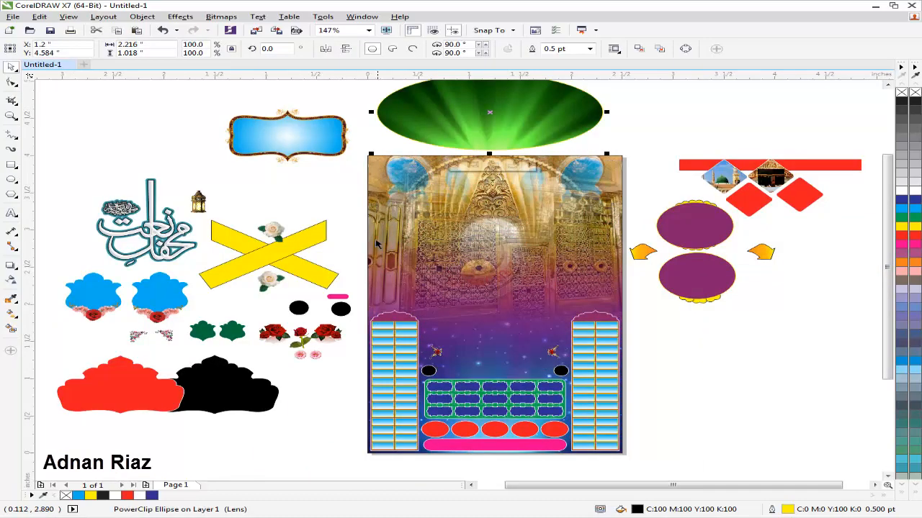
scroll(376, 244, "down", 2)
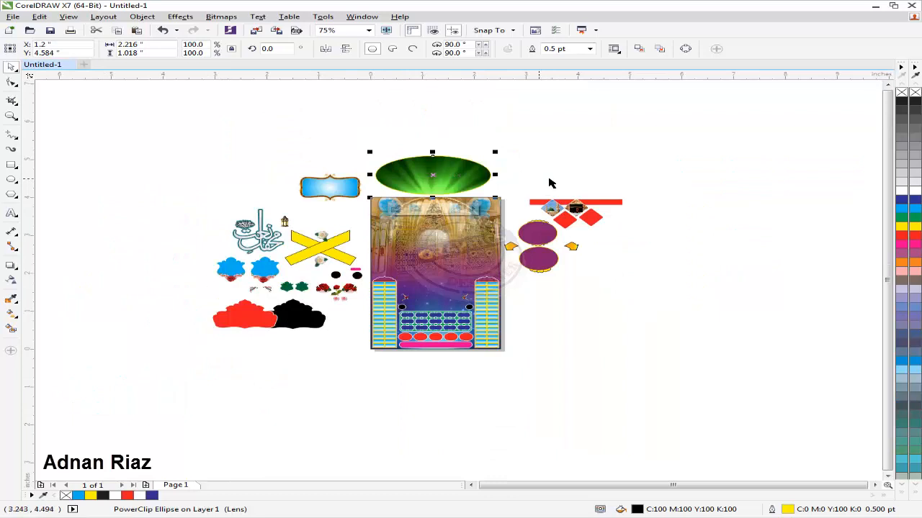
key("z")
left_click_drag(685, 130, 212, 372)
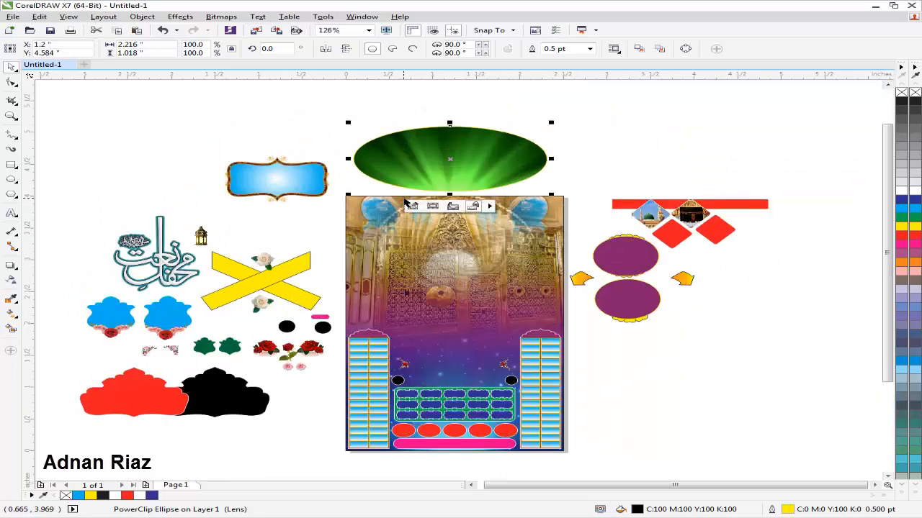
Step: Open the green ellipse's PowerClip contents to examine the ray image, and finish editing without changes
left_click(502, 87)
left_click(455, 139)
left_click(414, 209)
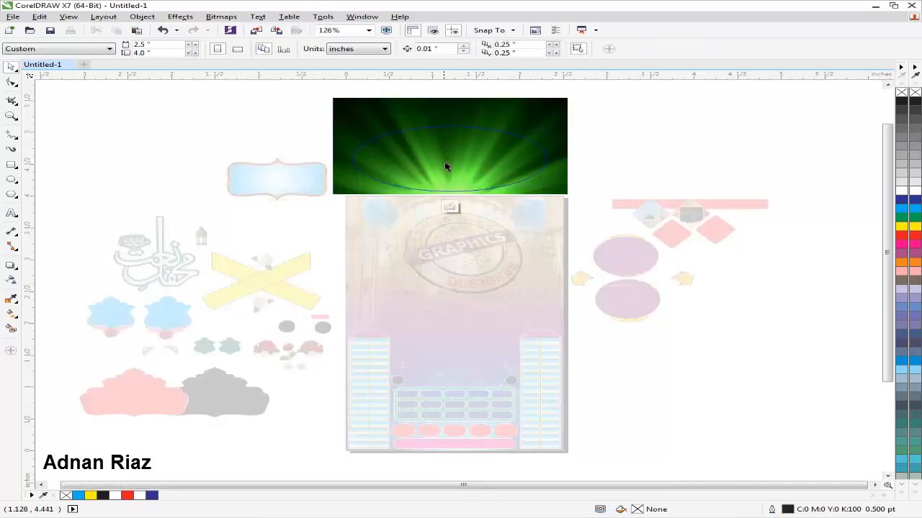
left_click(452, 207)
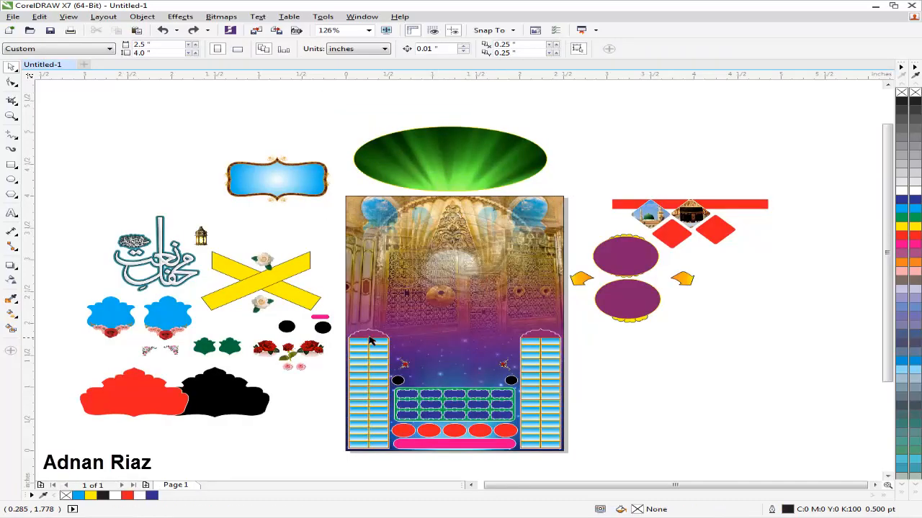
Step: Move the left purple arch panel and its blue bar grid beyond the page's right edge, and ungroup the grid
left_click_drag(370, 341, 669, 351)
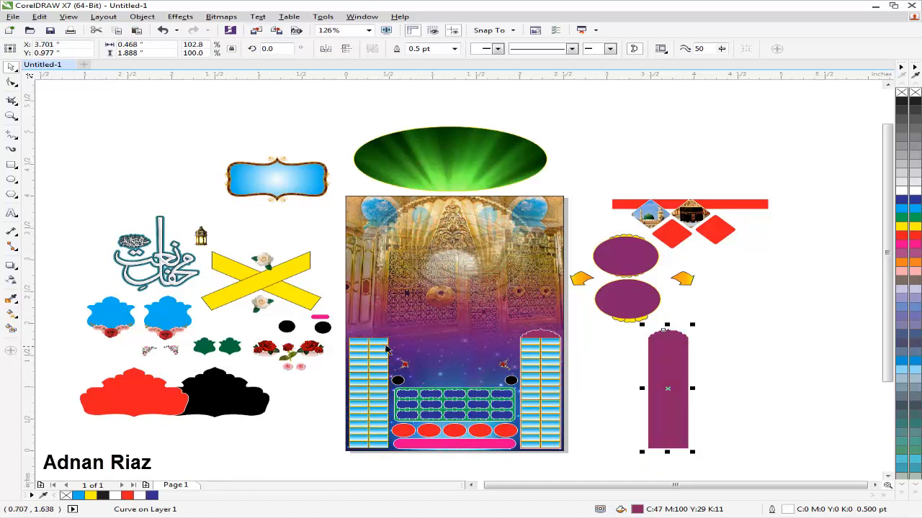
left_click_drag(387, 350, 759, 306)
left_click(453, 50)
left_click(730, 263)
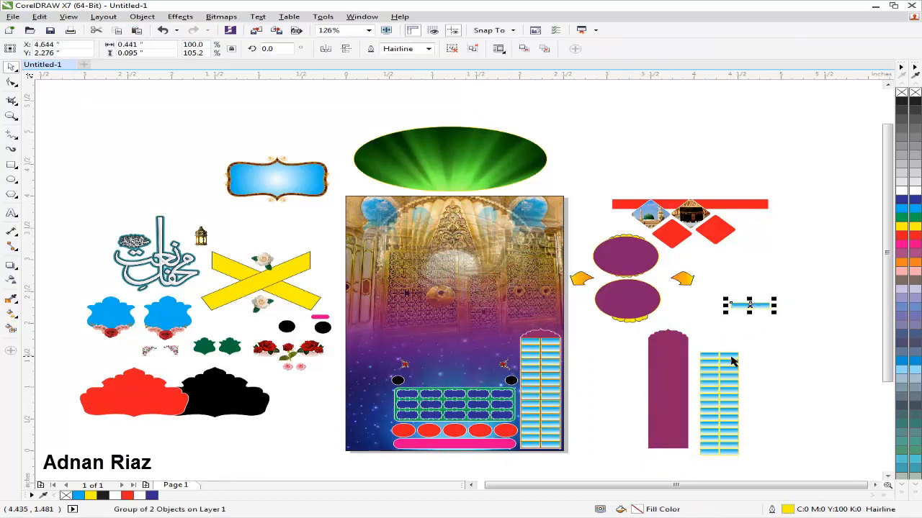
Step: Pull a second two-bar row out of the blue grid and separate one row into individual bars
left_click_drag(732, 358, 775, 328)
left_click(776, 313)
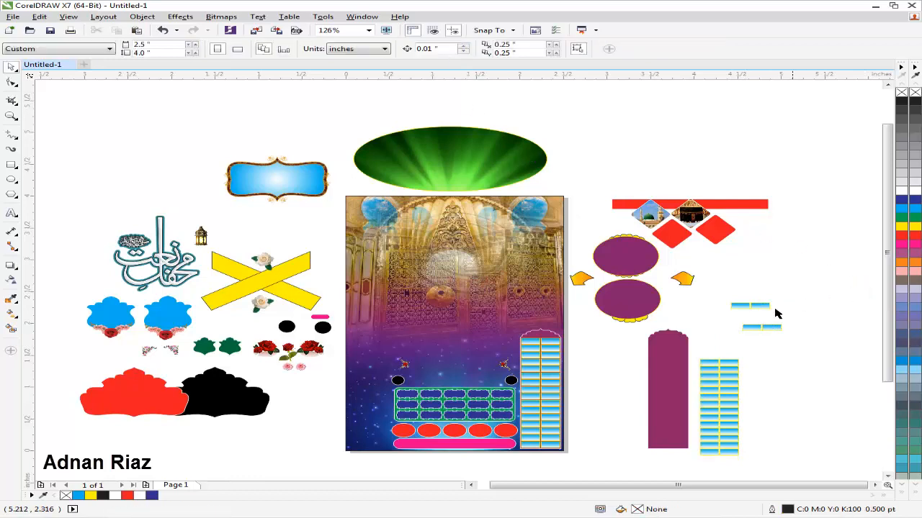
left_click(766, 308)
left_click_drag(766, 308, 786, 295)
left_click_drag(771, 329, 724, 312)
Step: Ungroup all remaining rows of the blue grid and scatter several individual bars beside and below it
left_click(718, 376)
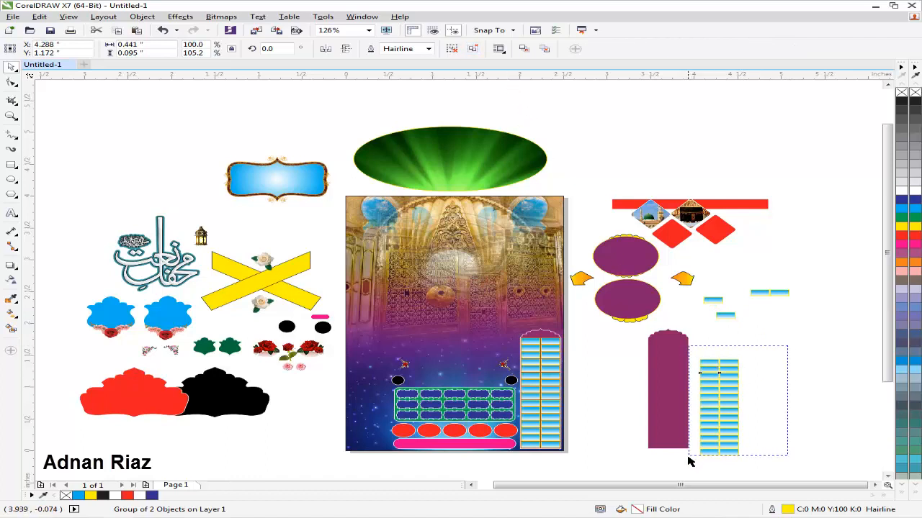
left_click_drag(689, 462, 688, 461)
left_click(663, 51)
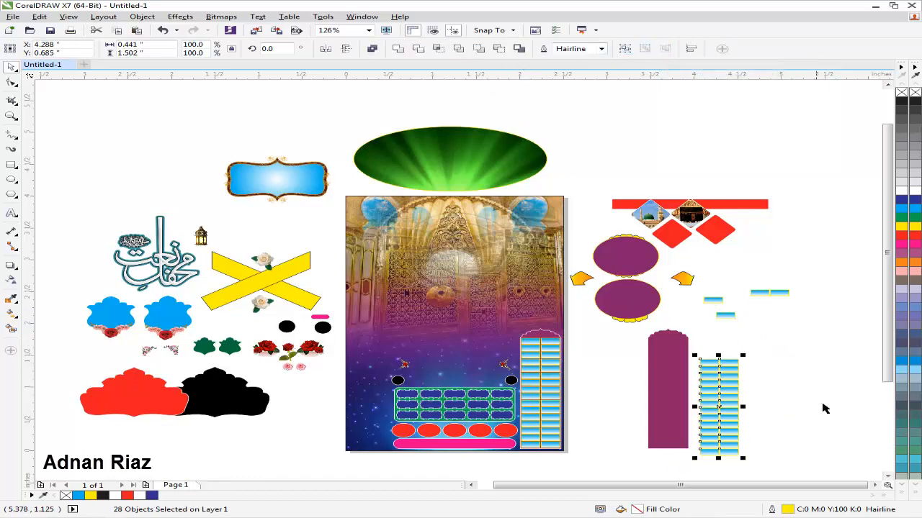
left_click(810, 425)
left_click_drag(729, 365, 778, 385)
left_click_drag(713, 404, 765, 424)
left_click_drag(727, 425, 749, 455)
left_click_drag(734, 455, 737, 455)
left_click(724, 457)
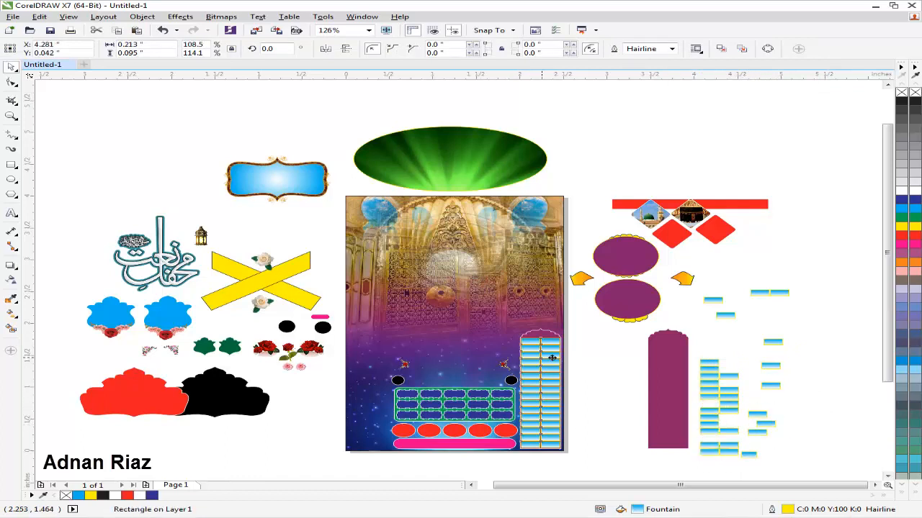
Step: Move the right column's bar grid and arch panel, the pair of small roses and the two black ellipses off the page
left_click_drag(551, 358, 620, 363)
left_click_drag(533, 345, 800, 343)
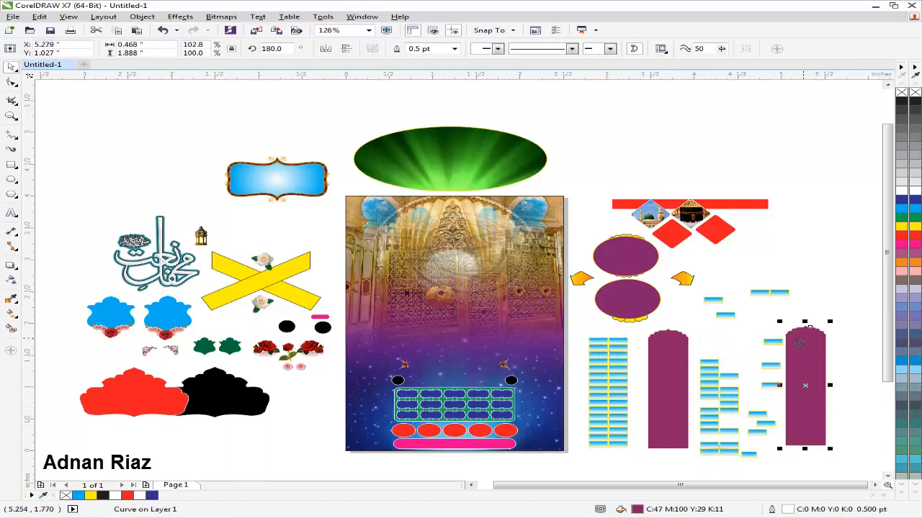
left_click(502, 366)
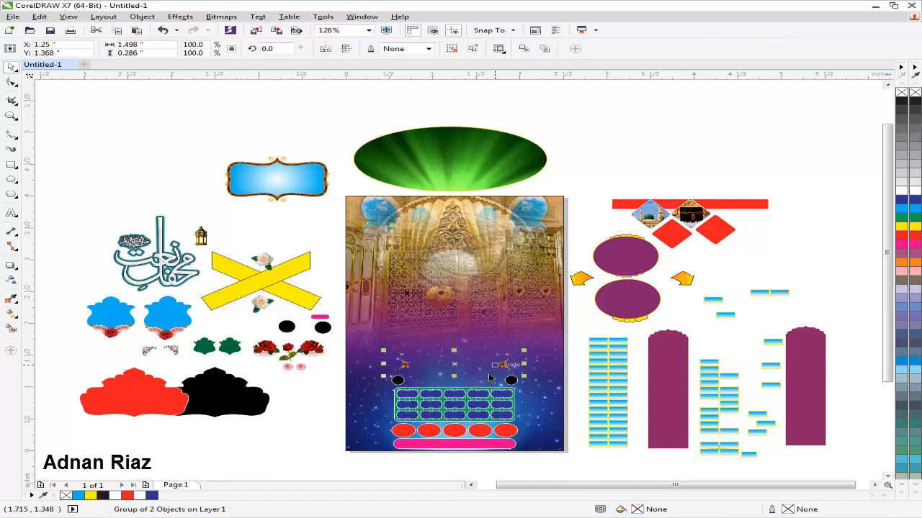
left_click_drag(502, 366, 325, 177)
left_click(323, 139)
left_click_drag(510, 379, 626, 349)
left_click_drag(790, 316, 790, 316)
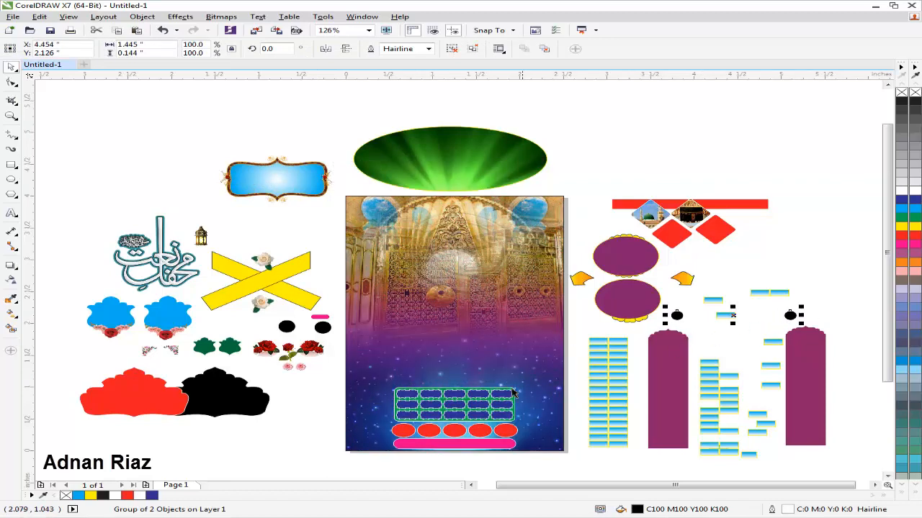
Step: Move the navy label grid off the page to above the red strip, and ungroup it into columns
left_click_drag(487, 394, 715, 134)
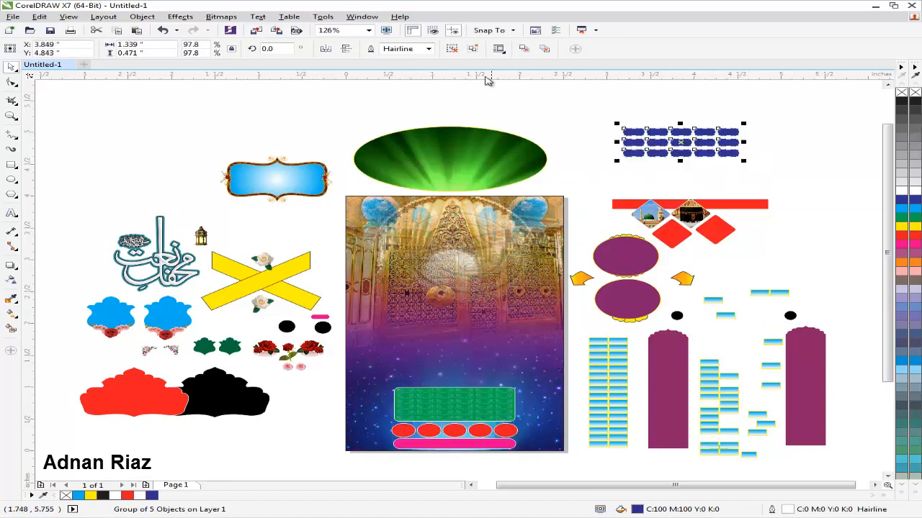
left_click(453, 49)
left_click(623, 133)
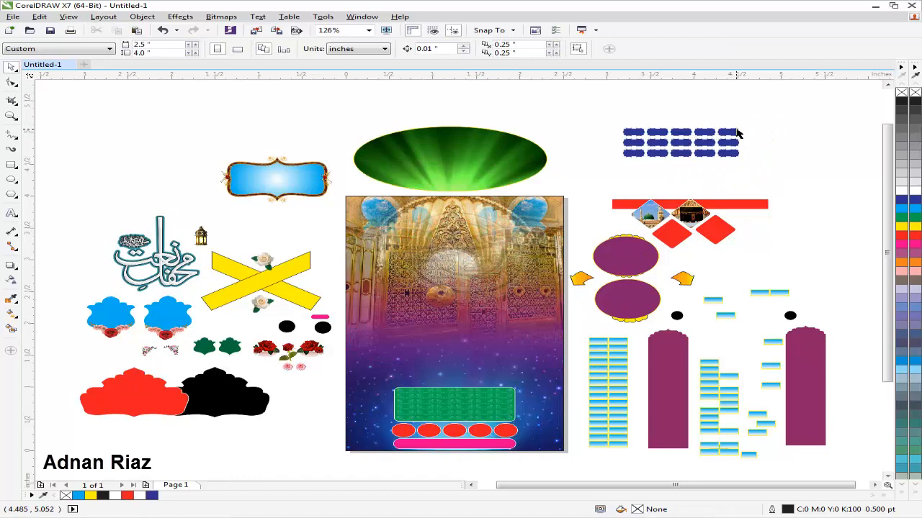
Step: Try shifting the last column of three navy labels upward, and undo the move
left_click_drag(785, 110, 555, 192)
left_click_drag(669, 220, 673, 193)
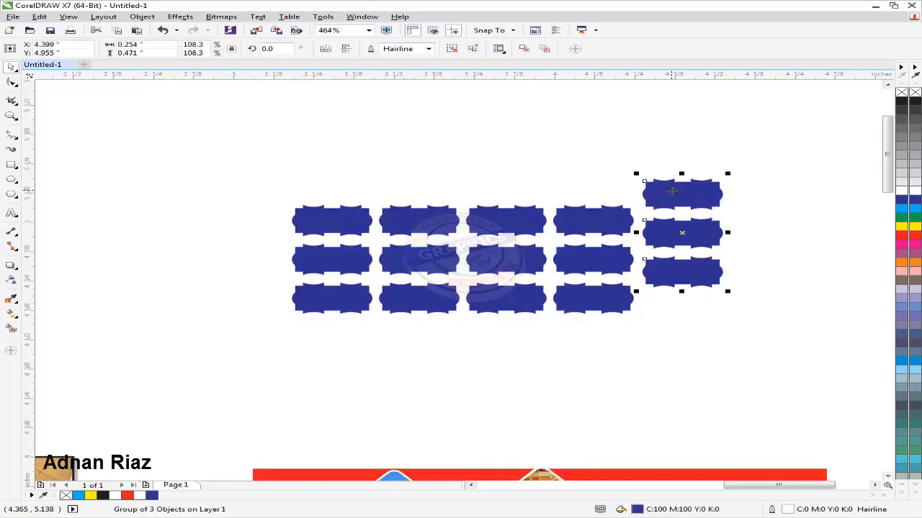
left_click(767, 175)
key("ctrl+z")
Step: Ungroup all five navy label columns and move four individual labels out of the grid
left_click_drag(773, 157, 205, 322)
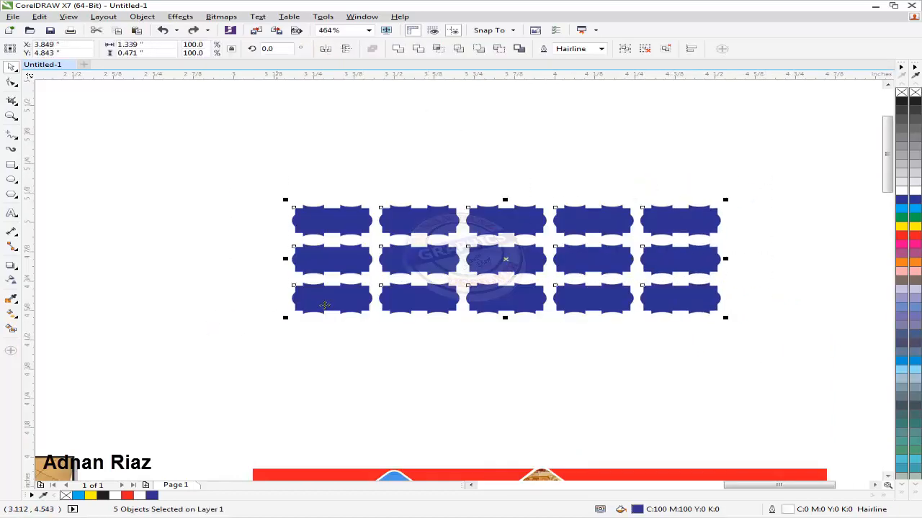
left_click(666, 48)
left_click_drag(619, 216, 589, 170)
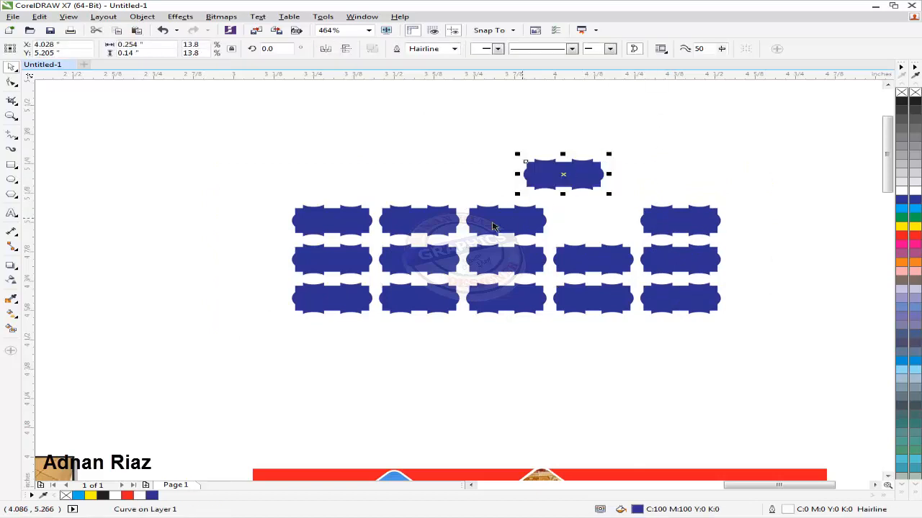
left_click_drag(504, 220, 485, 167)
left_click_drag(504, 265, 445, 315)
left_click_drag(407, 267, 269, 295)
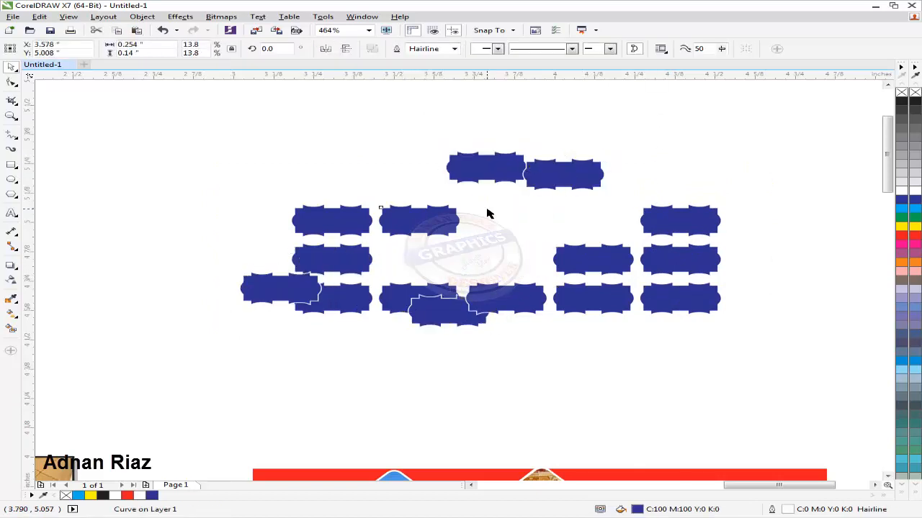
Step: Select the nine upper labels and try green and yellow fills on them before applying a muted magenta fill
key("ctrl+a")
left_click(914, 217)
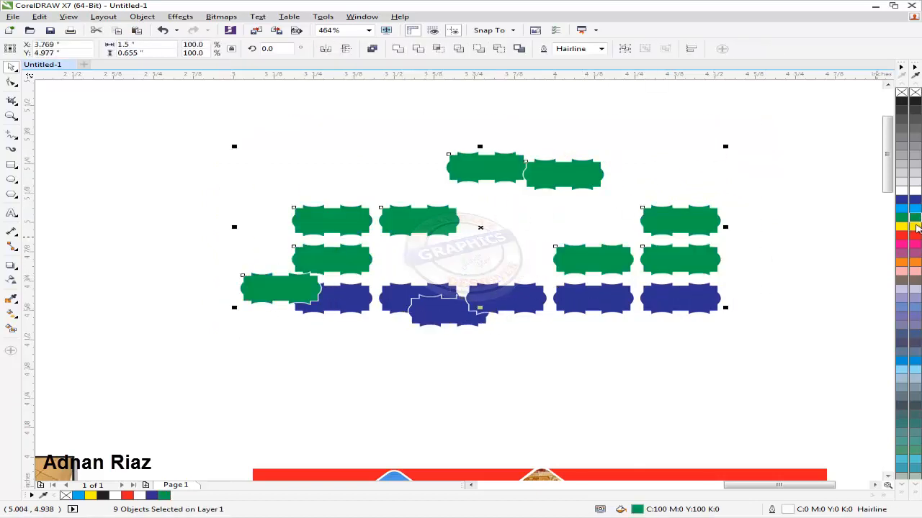
left_click(913, 227)
left_click(912, 253)
left_click(783, 180)
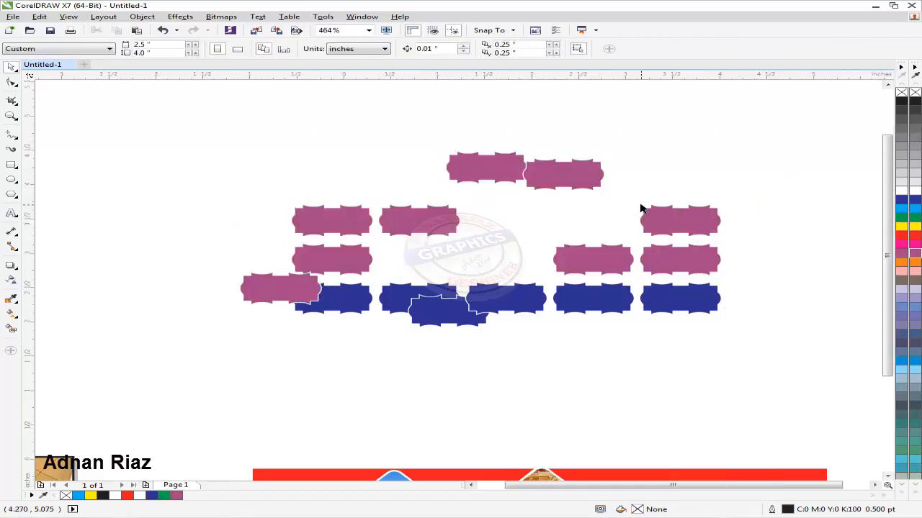
Step: Move the green patterned rectangle, the row of red ellipses and the pink bar off the page
key("F4")
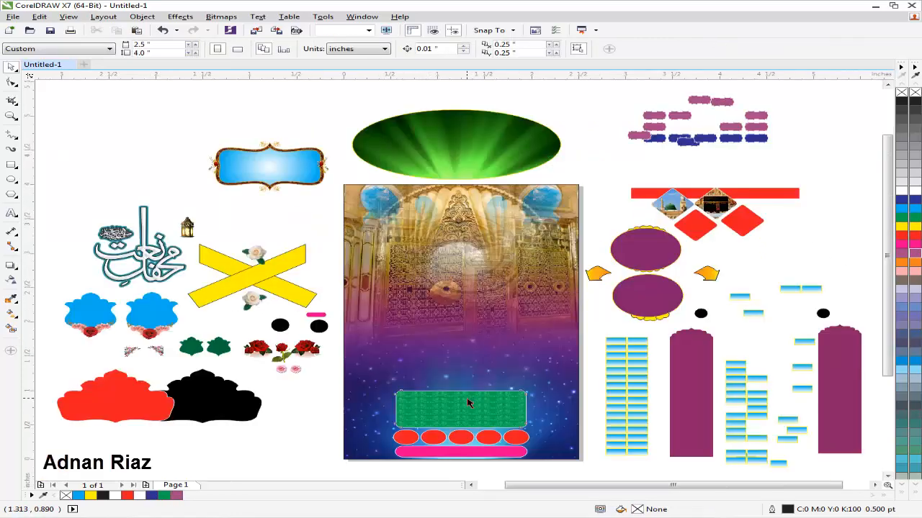
left_click_drag(468, 403, 815, 157)
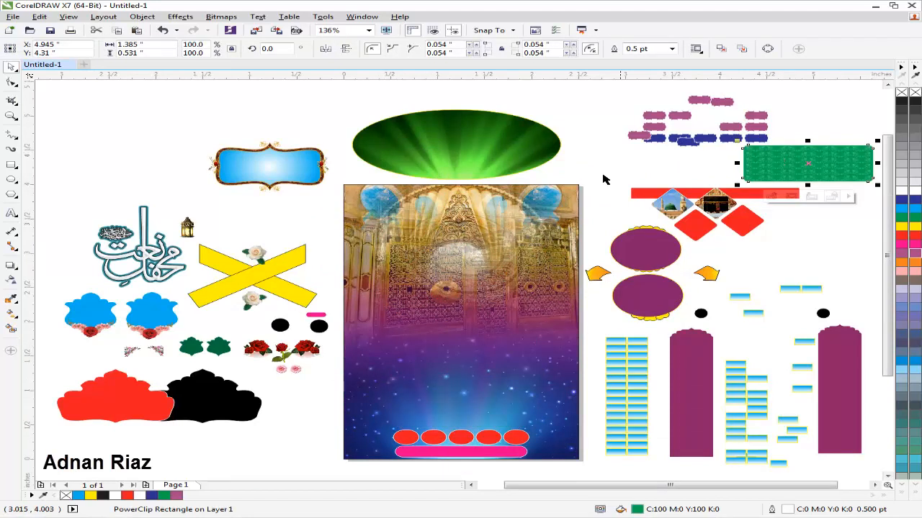
left_click(603, 179)
left_click_drag(486, 437, 841, 236)
left_click_drag(762, 230, 646, 222)
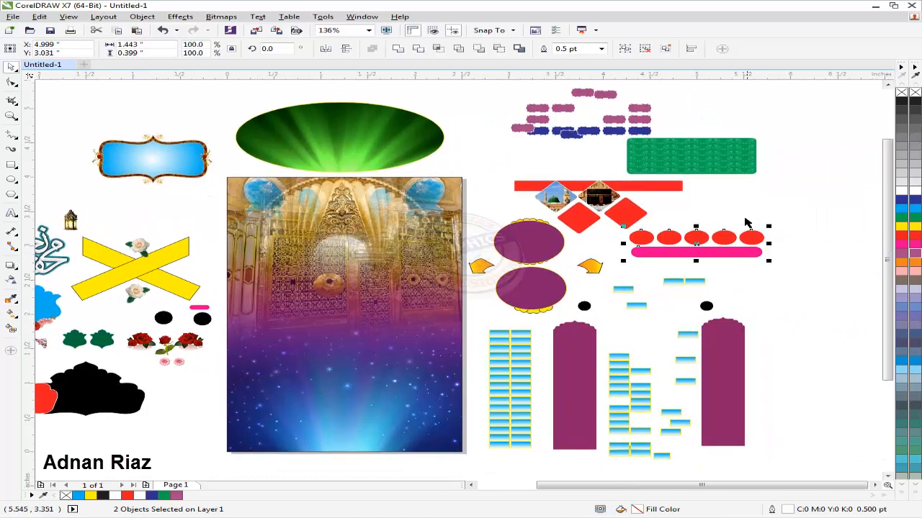
Step: Ungroup the row of red ellipses, spread them apart and shift the pink bar aside
left_click(757, 221)
left_click_drag(769, 205, 786, 227)
left_click(473, 49)
left_click(788, 147)
left_click_drag(793, 206, 795, 222)
left_click_drag(728, 205, 750, 256)
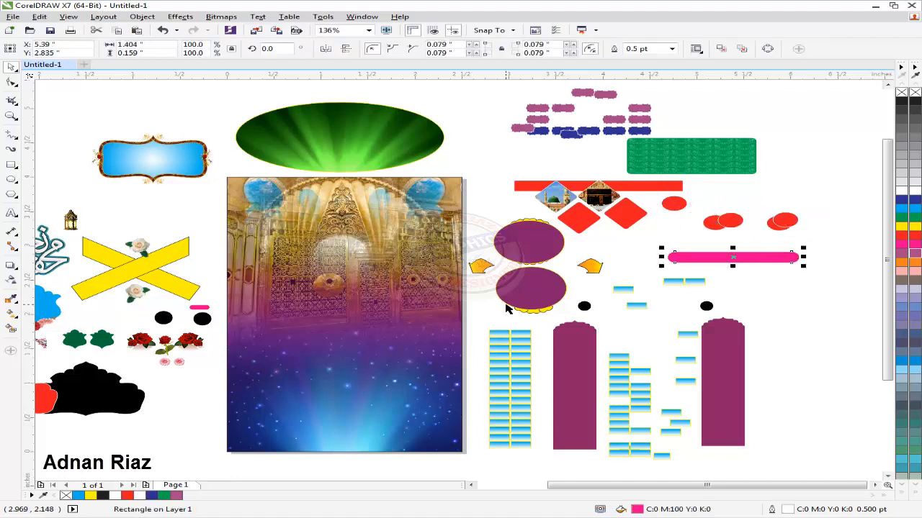
Step: Open the page background's PowerClip contents and move the starry blue image and the golden door image off the page
left_click(387, 282)
left_click(306, 468)
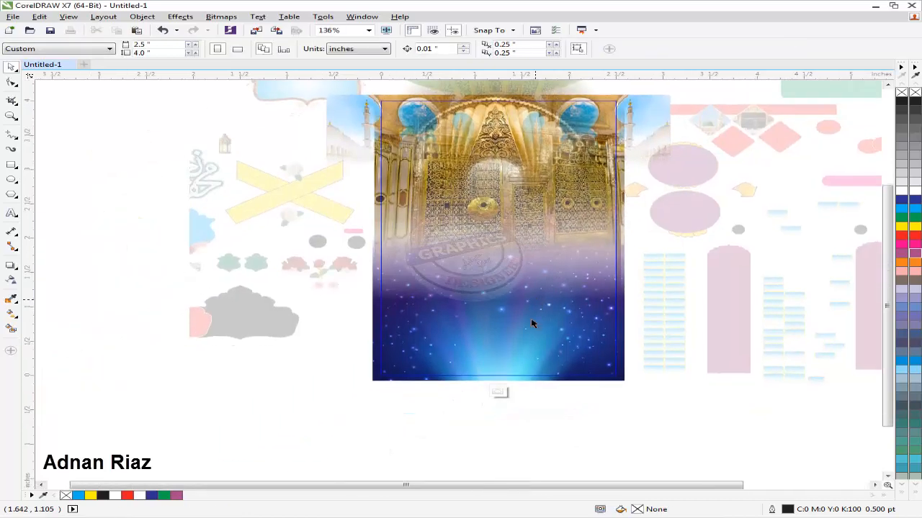
left_click_drag(482, 351, 181, 385)
left_click_drag(449, 228, 731, 260)
scroll(463, 275, "down", 3)
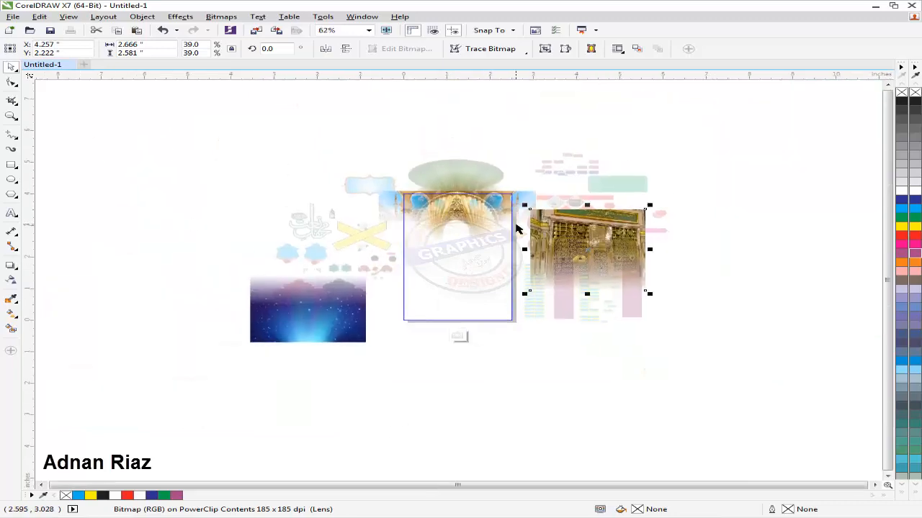
Step: Remove the transparency from the golden arch bitmap inside the background PowerClip
scroll(516, 229, "up", 3)
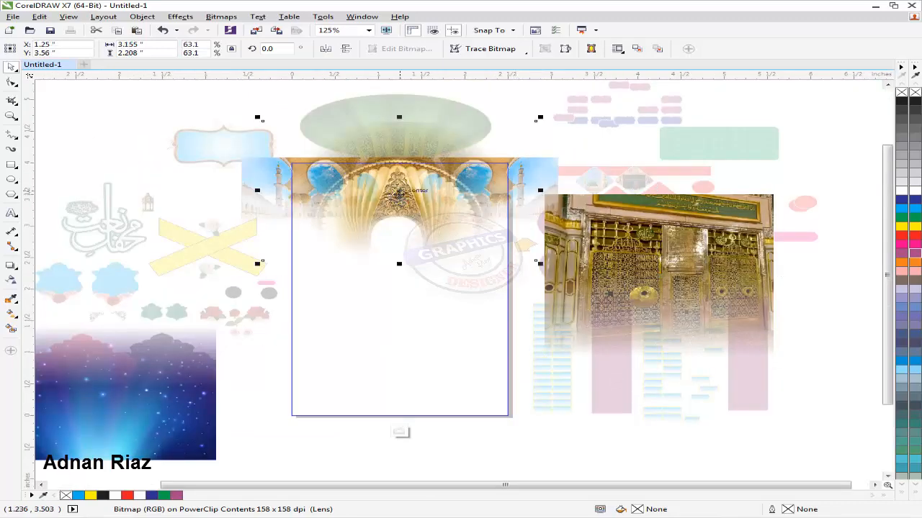
left_click(11, 280)
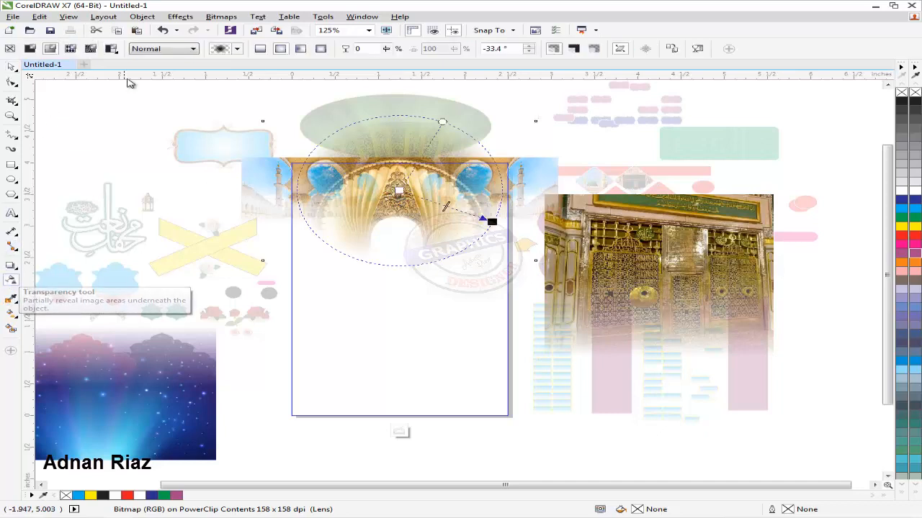
left_click(9, 49)
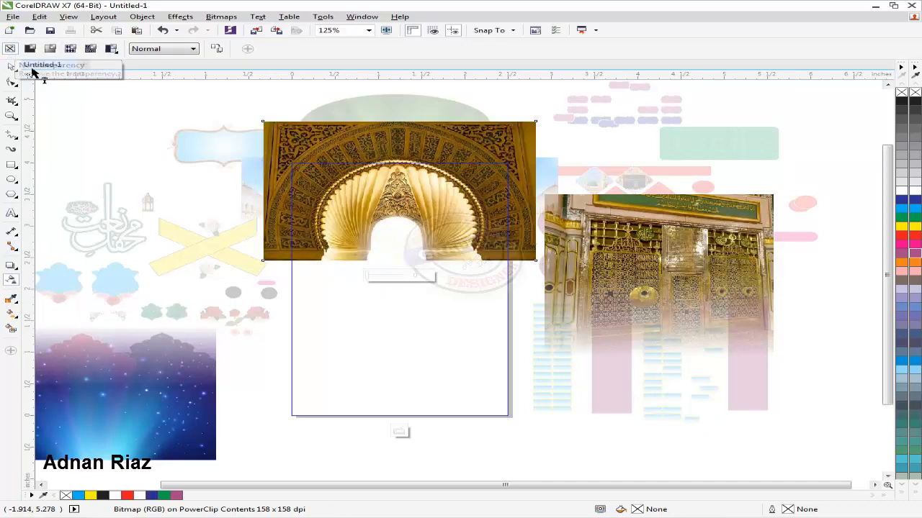
left_click(107, 117)
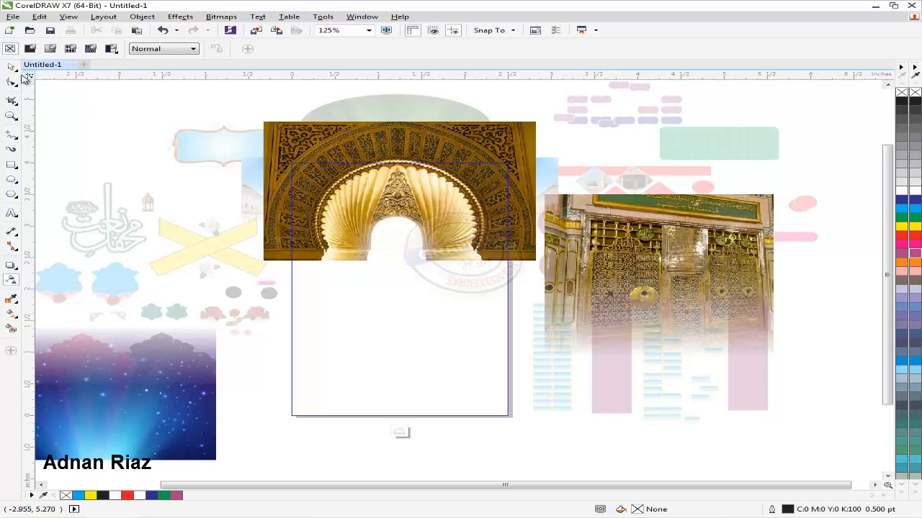
Step: Move the golden arch image off the page to above the door image, and select the sky-and-arches image beneath
left_click(11, 67)
left_click_drag(395, 174, 680, 133)
left_click(450, 182)
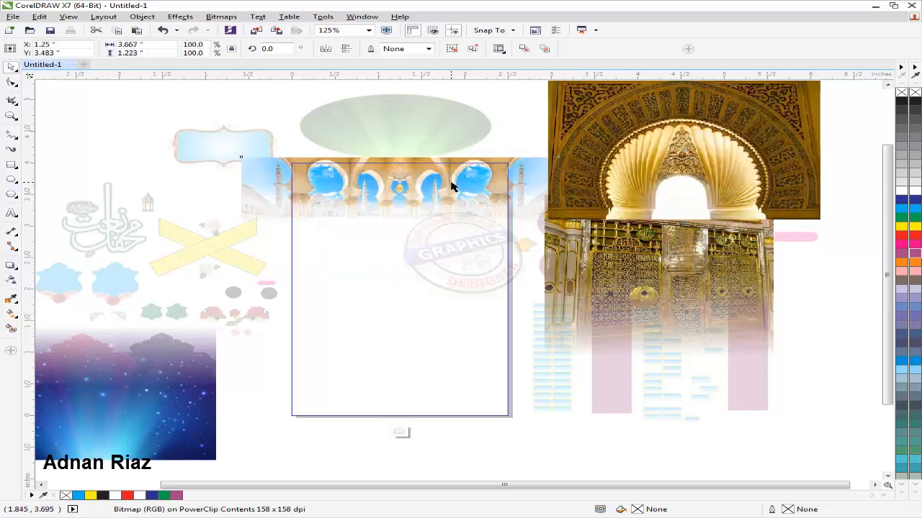
Step: Remove the transparency from the group of mosque courtyard arches inside the background PowerClip
left_click(10, 280)
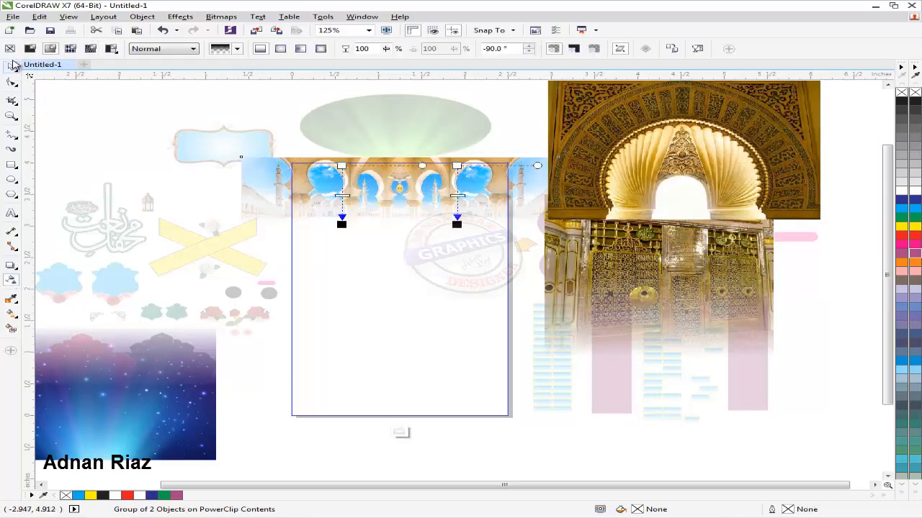
left_click(10, 48)
key("space")
Step: Move the courtyard arches group off the page to its upper left and ungroup it into two separate images
left_click(130, 126)
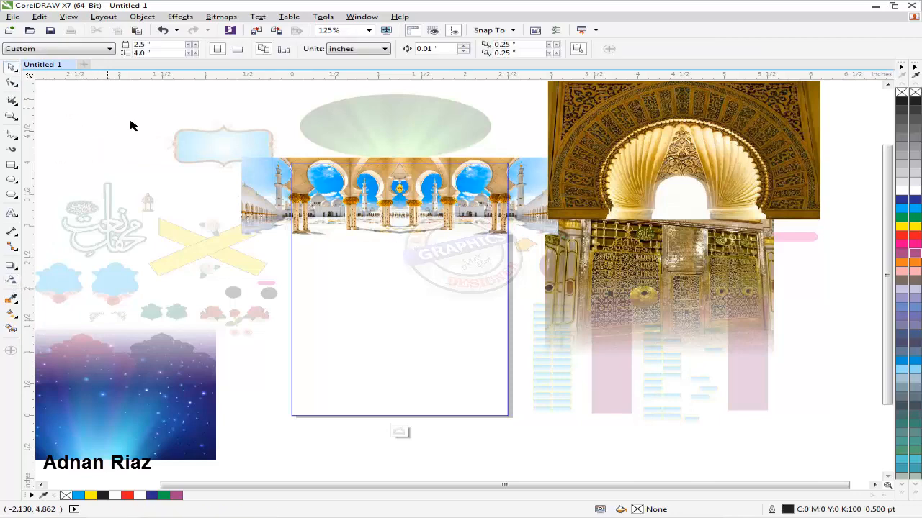
left_click_drag(498, 159, 277, 114)
left_click(453, 49)
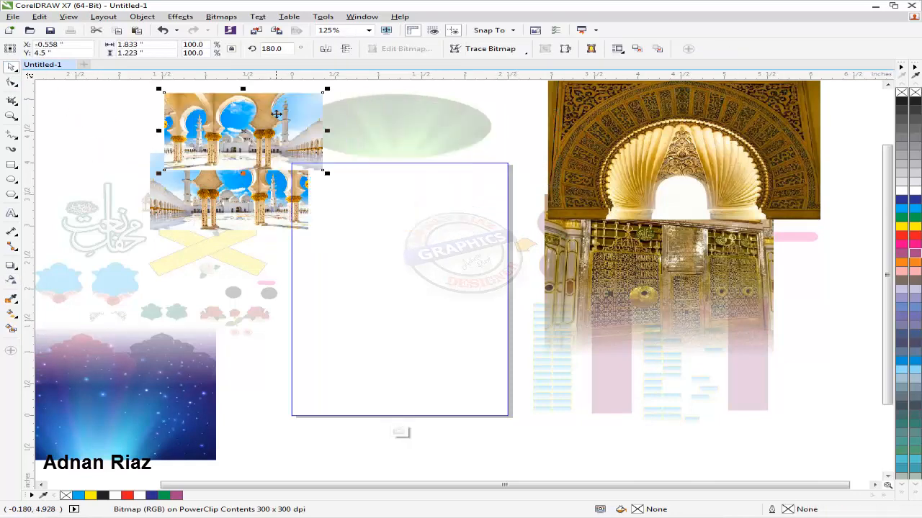
Step: Move the golden door image onto the page and remove its transparency
left_click_drag(606, 260, 393, 247)
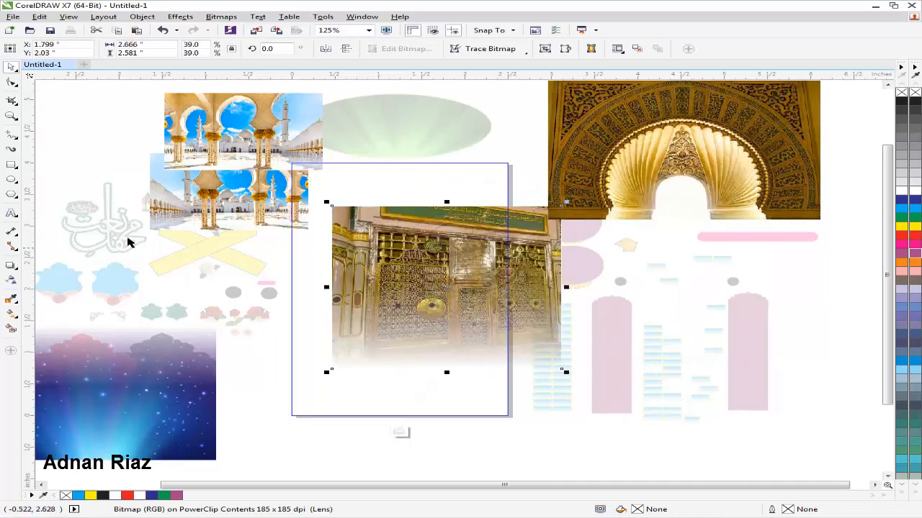
left_click(11, 280)
left_click(10, 49)
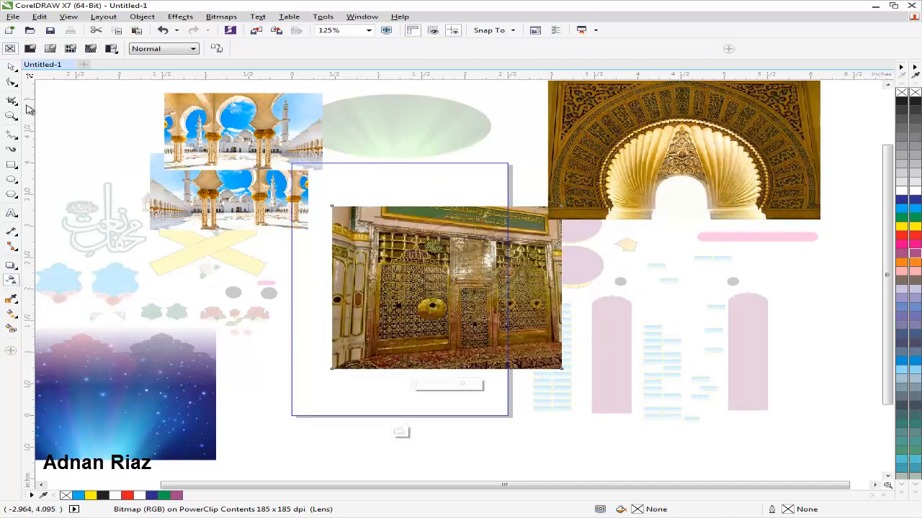
left_click(10, 67)
Step: Move the starry blue image up beside the door image and remove its transparency
left_click_drag(115, 387, 209, 278)
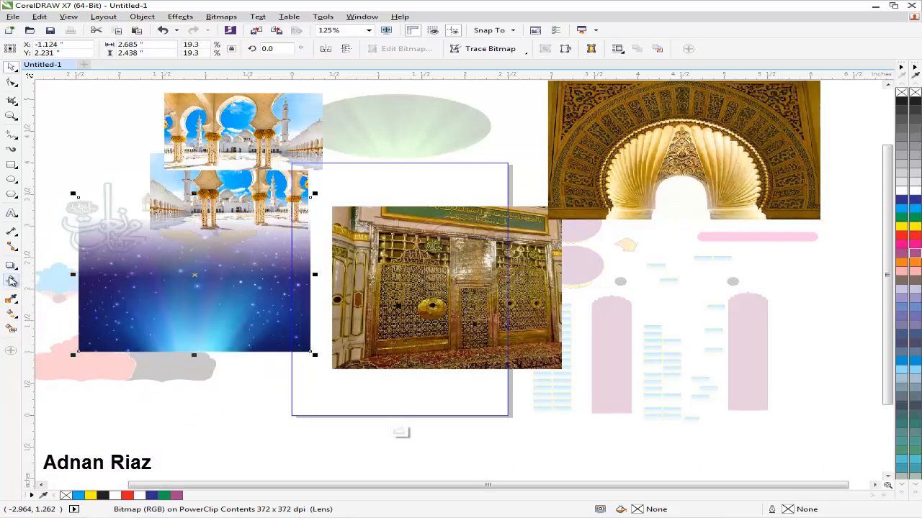
left_click(11, 281)
left_click(10, 48)
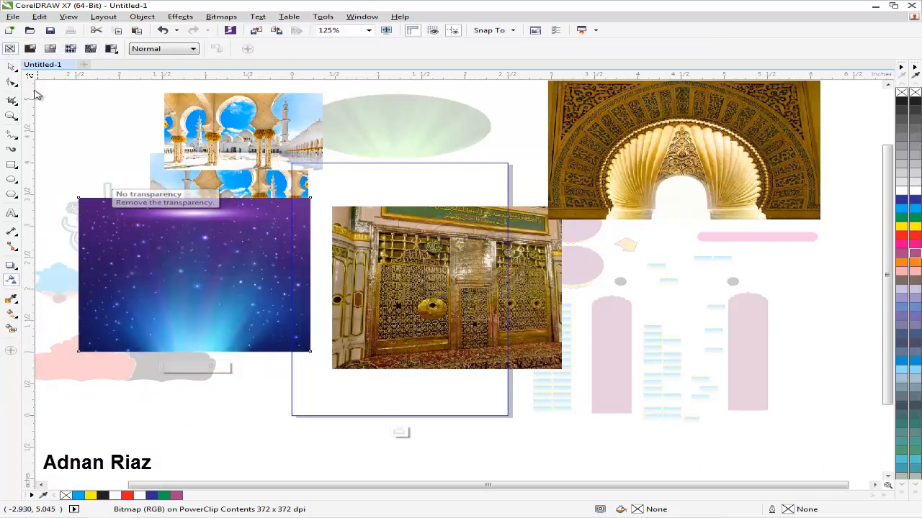
left_click(11, 67)
left_click(358, 177)
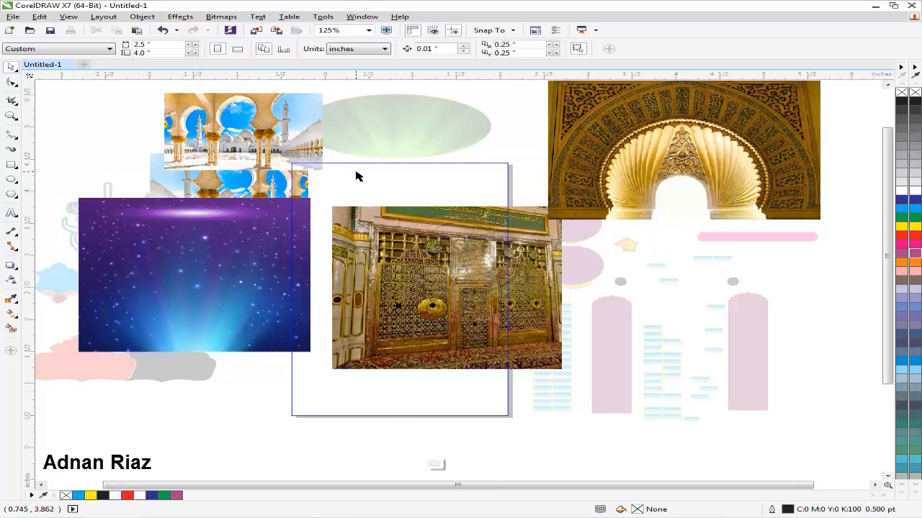
Step: Undo the transparency removal on the starry and door images and the starry image's last move
key("F4")
key("ctrl+z")
key("ctrl+z")
key("ctrl+z")
key("ctrl+z")
key("ctrl+z")
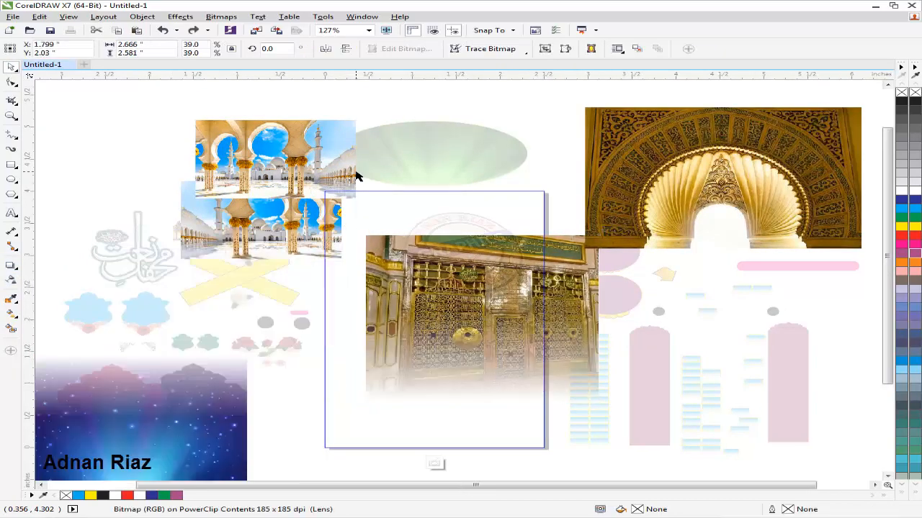
Step: Undo the door image's last move, the courtyard arches edits and the golden arch image's move off the page
key("ctrl+z")
key("ctrl+z")
key("ctrl+z")
key("ctrl+z")
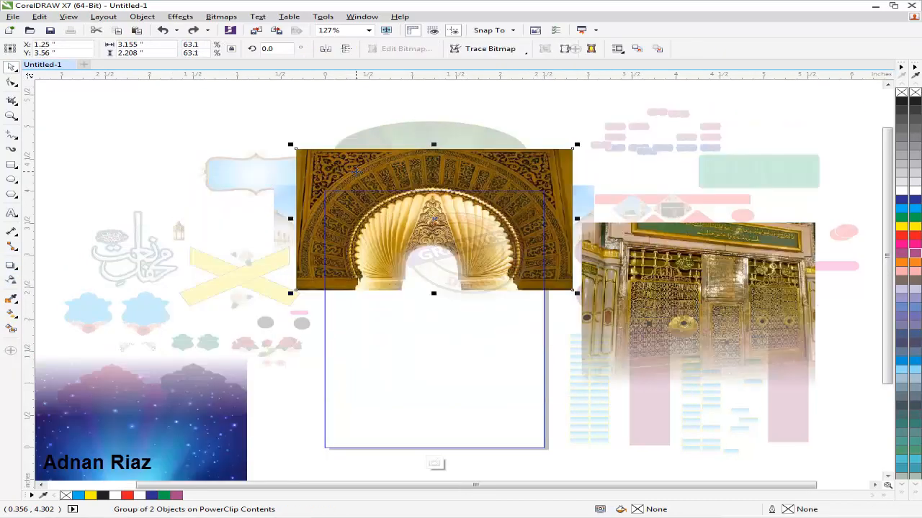
Step: Undo the remaining background image edits and return from the PowerClip contents to the full layout
key("ctrl+z")
key("ctrl+z")
key("ctrl+z")
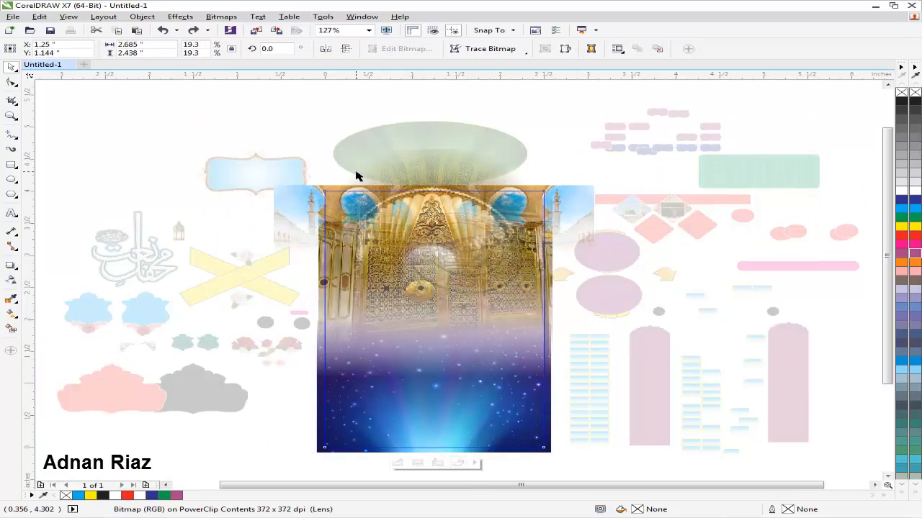
key("ctrl+z")
key("ctrl+z")
key("ctrl+z")
key("ctrl+z")
key("ctrl+z")
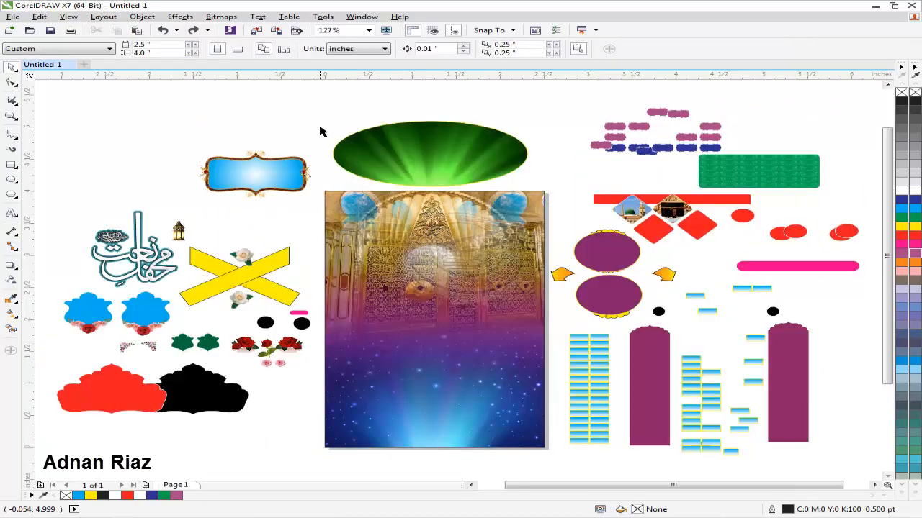
Step: Undo the edits that moved the green panel, the row of red ellipses and the pink bar off the page
key("ctrl+z")
key("ctrl+z")
key("ctrl+z")
key("ctrl+z")
key("ctrl+z")
key("ctrl+z")
key("ctrl+z")
key("ctrl+z")
key("ctrl+z")
key("ctrl+z")
key("ctrl+z")
key("ctrl+z")
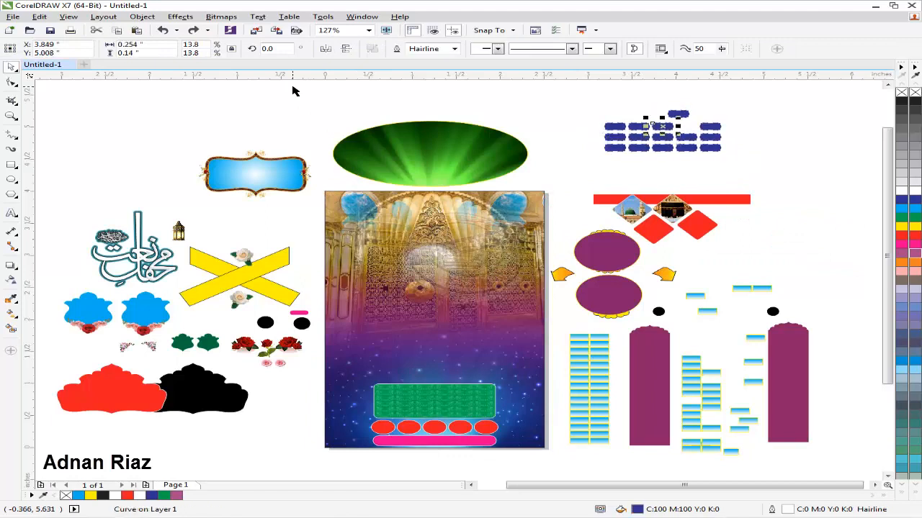
Step: Undo the changes to the blue label grid, the right-hand arched purple panel with its bars, and the lower black circles
key("ctrl+z")
key("ctrl+z")
key("ctrl+z")
key("ctrl+z")
key("ctrl+z")
key("ctrl+z")
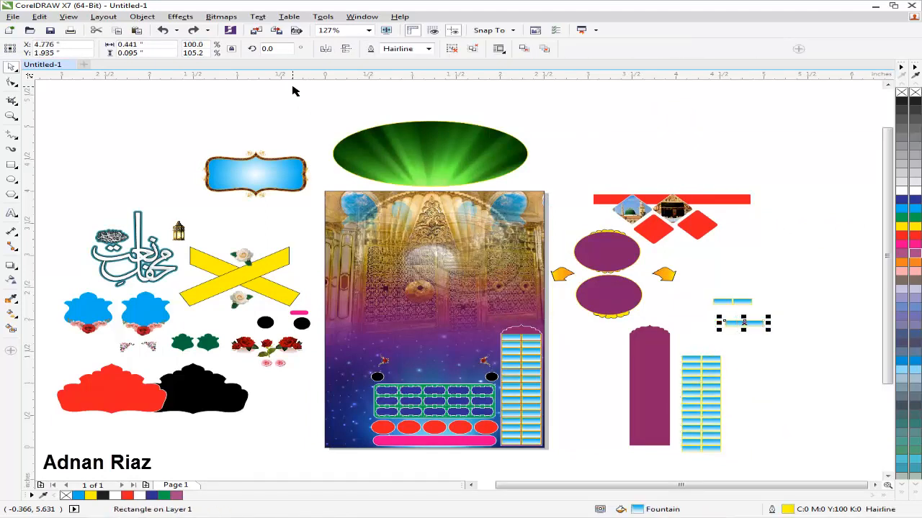
Step: Undo the moves of the left arched panel, green ellipse, ornate blue frame, red and black shapes, and roses
key("ctrl+z")
key("ctrl+z")
key("ctrl+z")
key("ctrl+z")
key("ctrl+z")
key("ctrl+z")
key("ctrl+z")
key("ctrl+z")
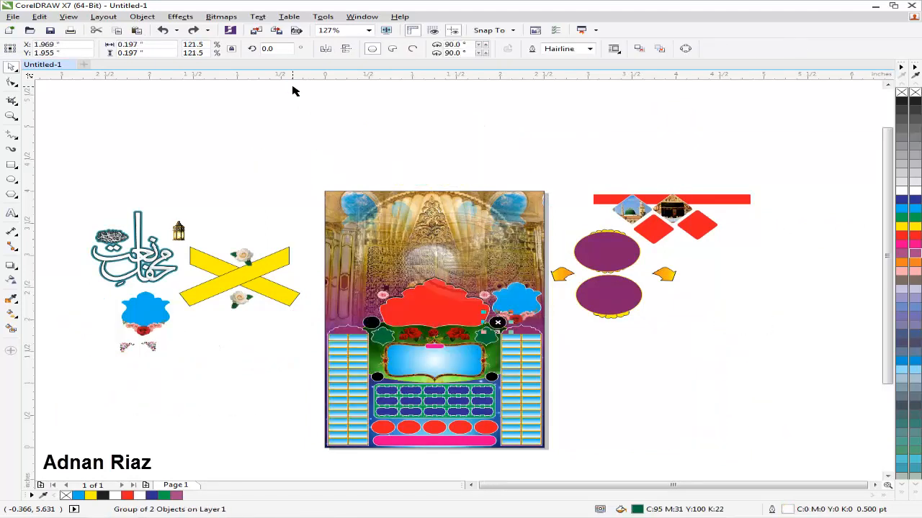
Step: Undo the moves of the calligraphy title, lantern, yellow ribbons, white roses and left blue badge
key("ctrl+z")
key("ctrl+z")
key("ctrl+z")
key("ctrl+z")
key("ctrl+z")
key("ctrl+z")
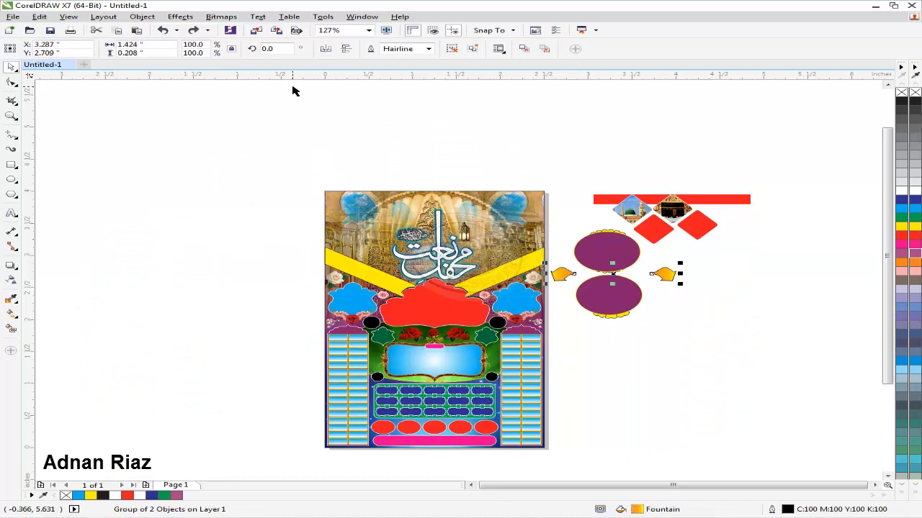
Step: Undo the moves of the purple ellipses, gold ornaments, diamond images and red header bars, and the ungrouping of the poster
key("ctrl+z")
key("ctrl+z")
key("ctrl+z")
key("ctrl+z")
key("ctrl+z")
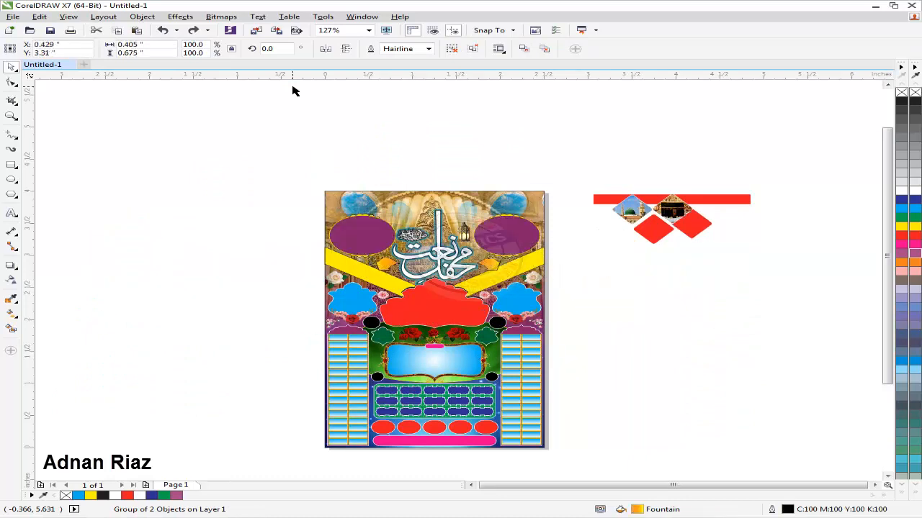
key("ctrl+z")
key("ctrl+z")
key("ctrl+z")
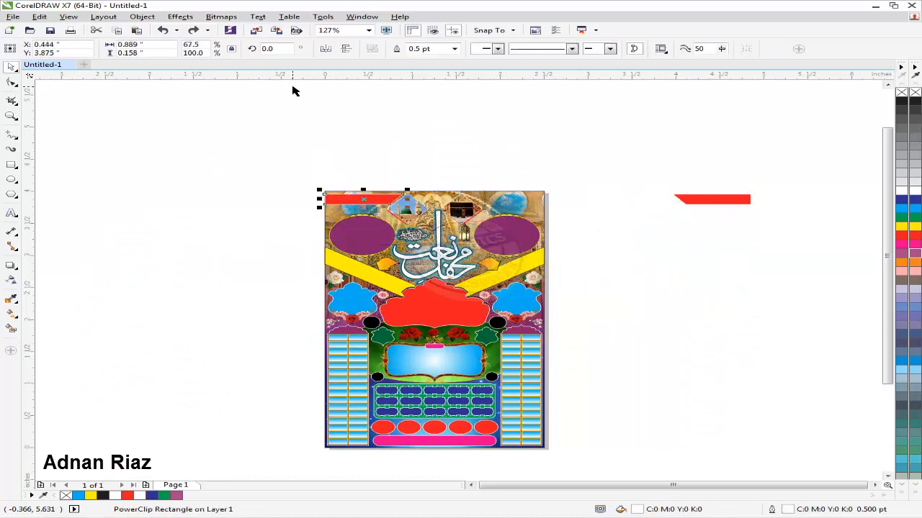
key("ctrl+z")
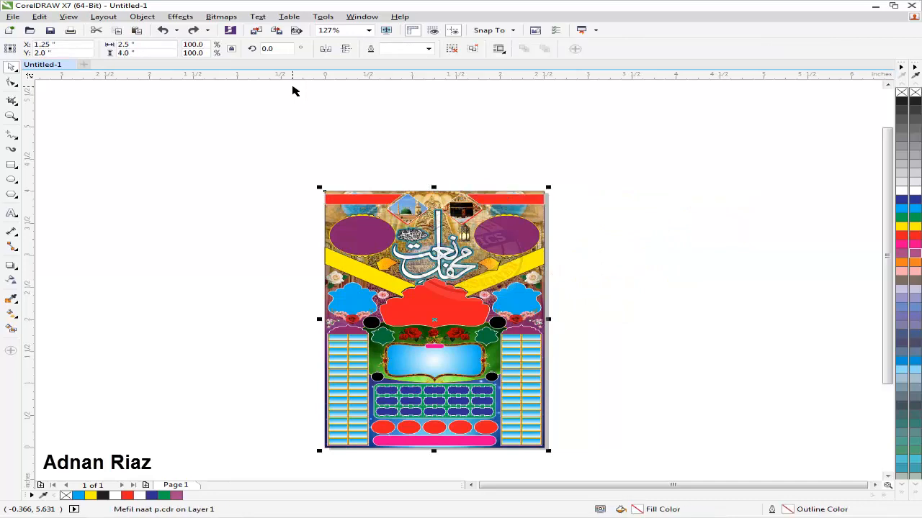